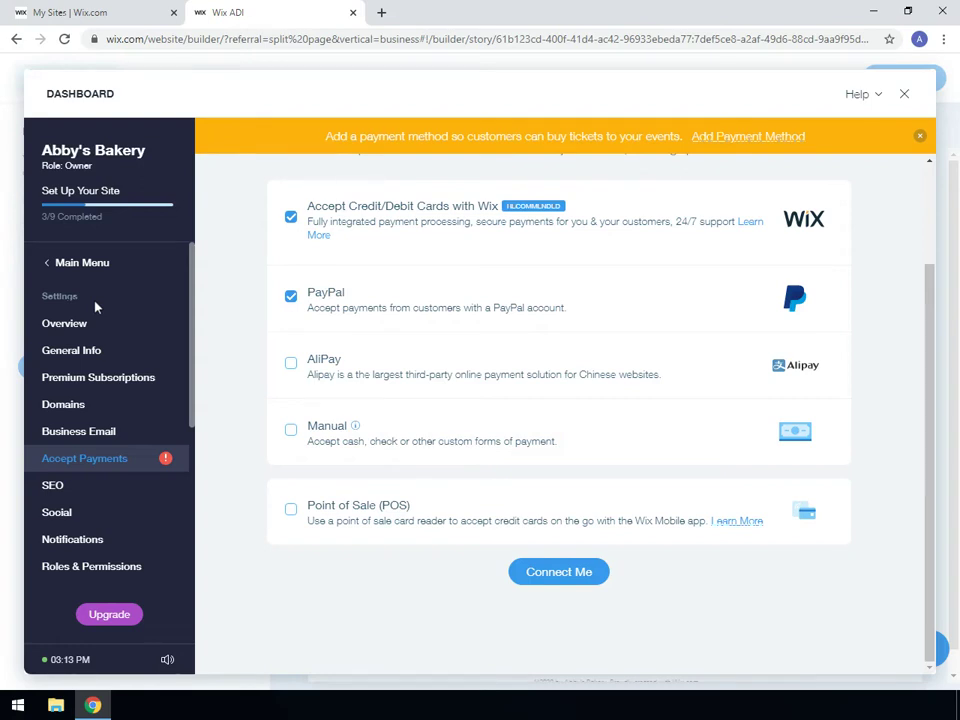
View the restaurant Menus area in the dashboard and close the dashboard to return to the site editor.
left_click(82, 265)
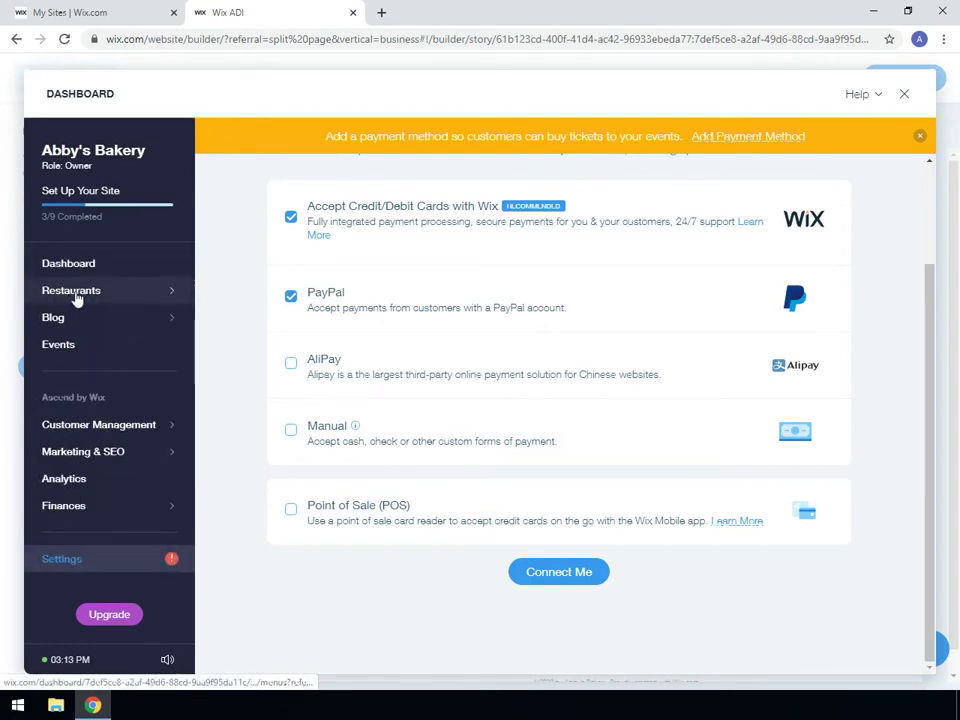
left_click(72, 291)
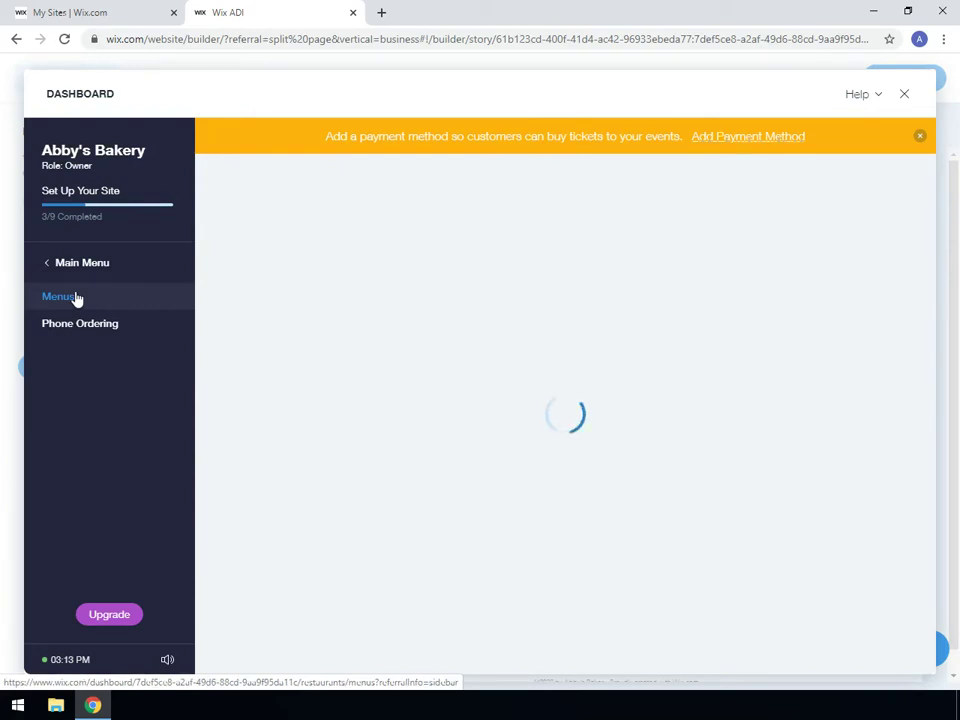
left_click(905, 97)
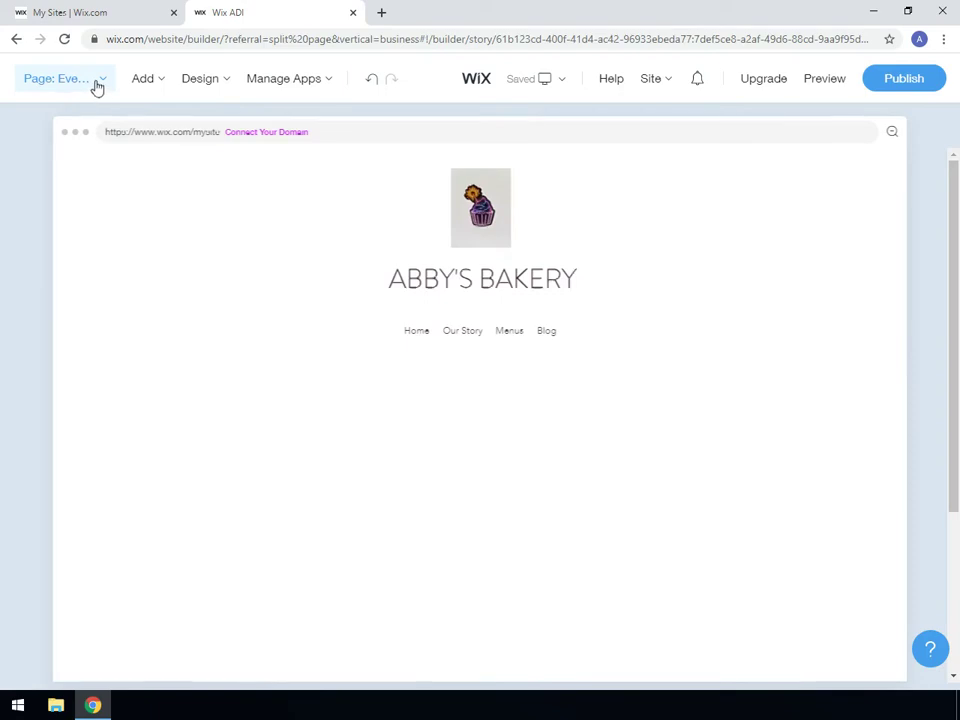
Open the restaurant menus list through the Manage Menus option of the site's Menus page.
left_click(97, 80)
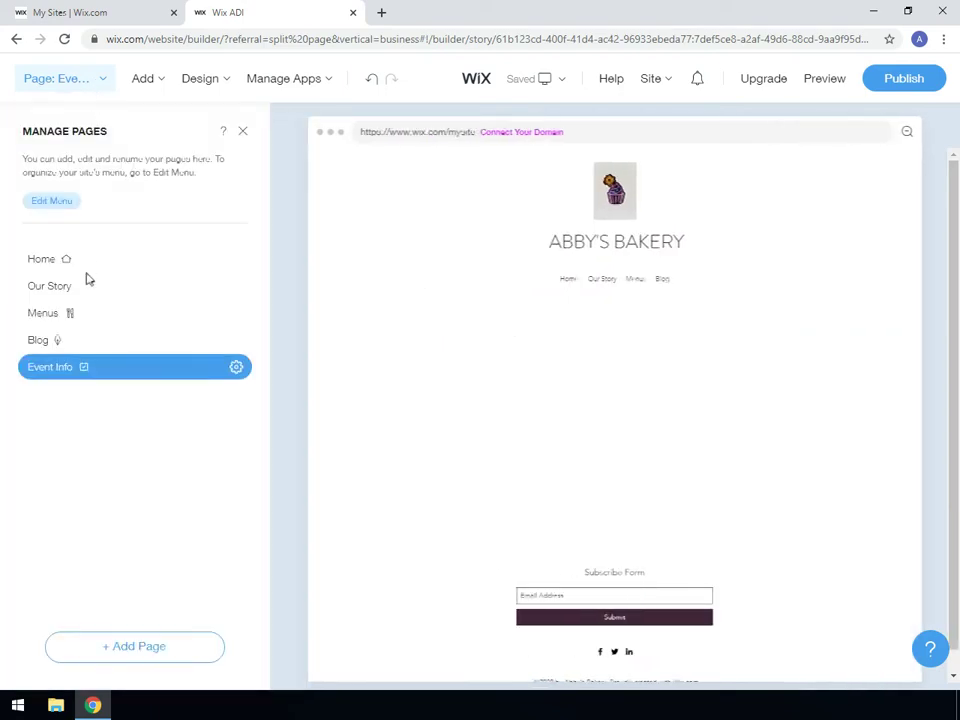
left_click(237, 319)
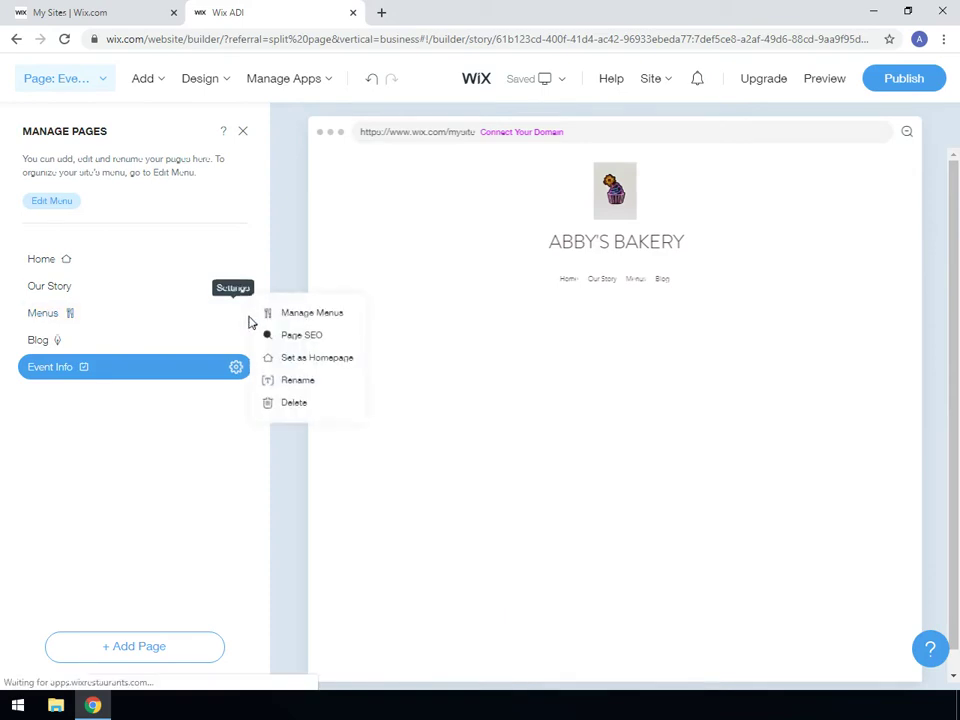
left_click(319, 316)
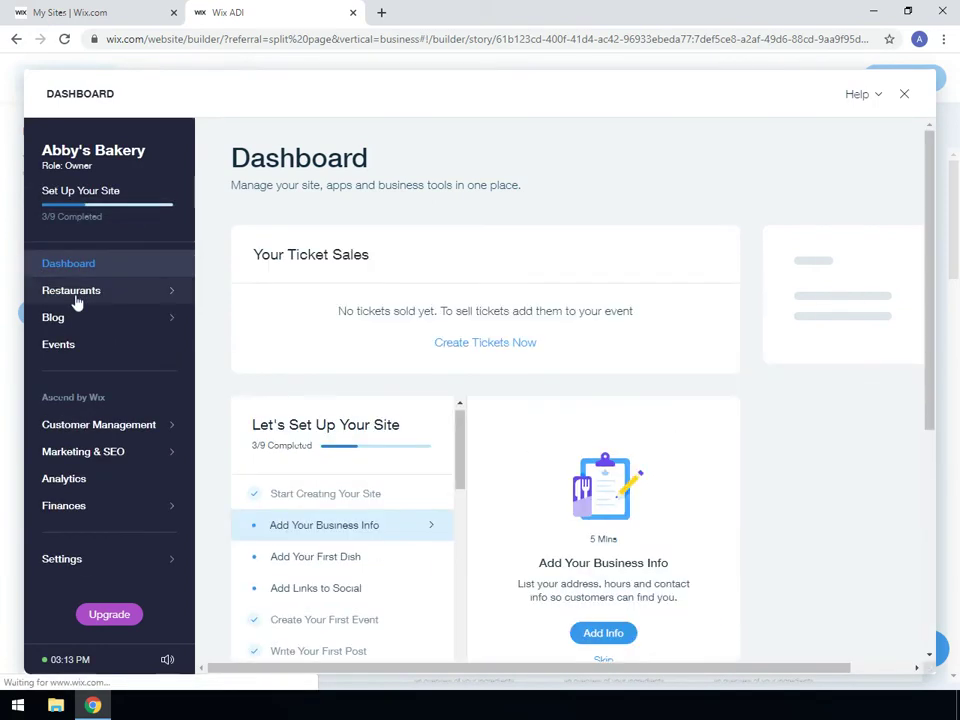
left_click(77, 297)
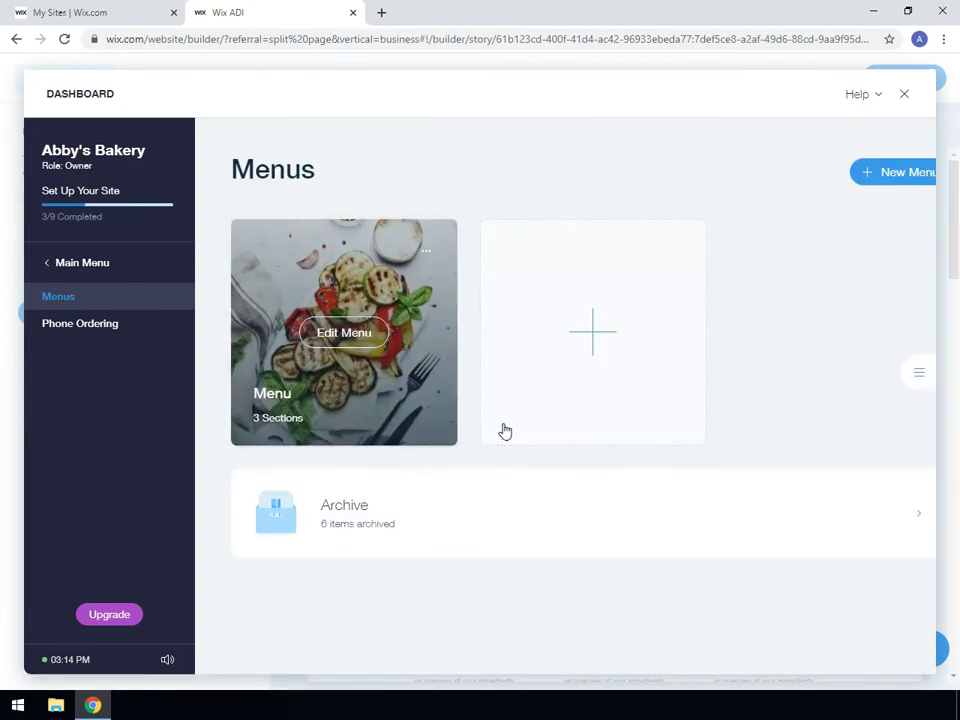
Open the existing menu for editing and archive its MAINS section.
left_click(348, 334)
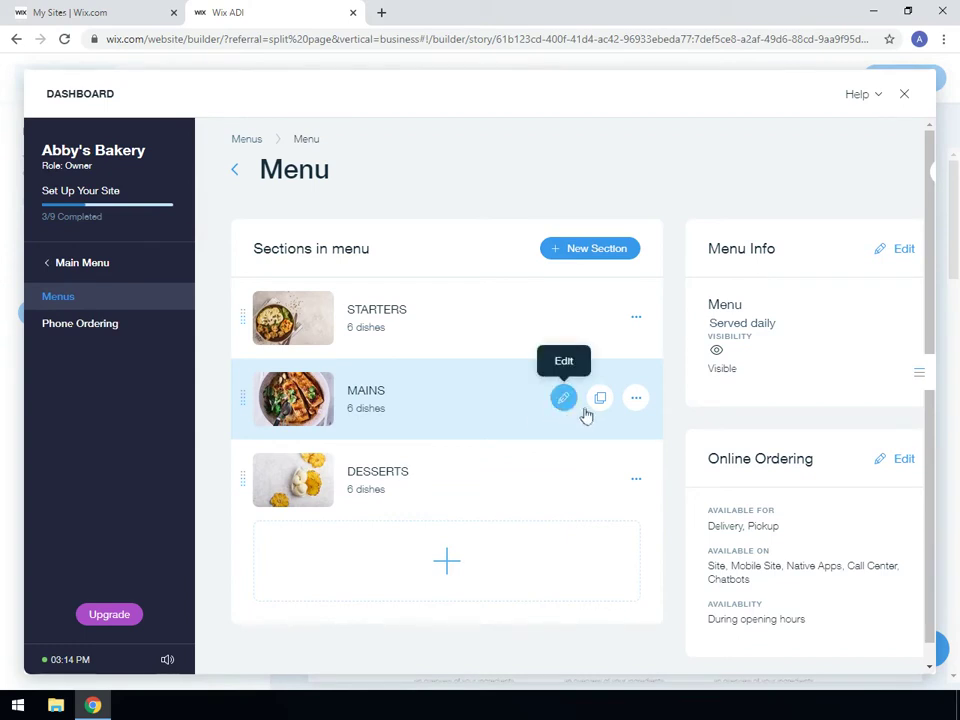
left_click(637, 405)
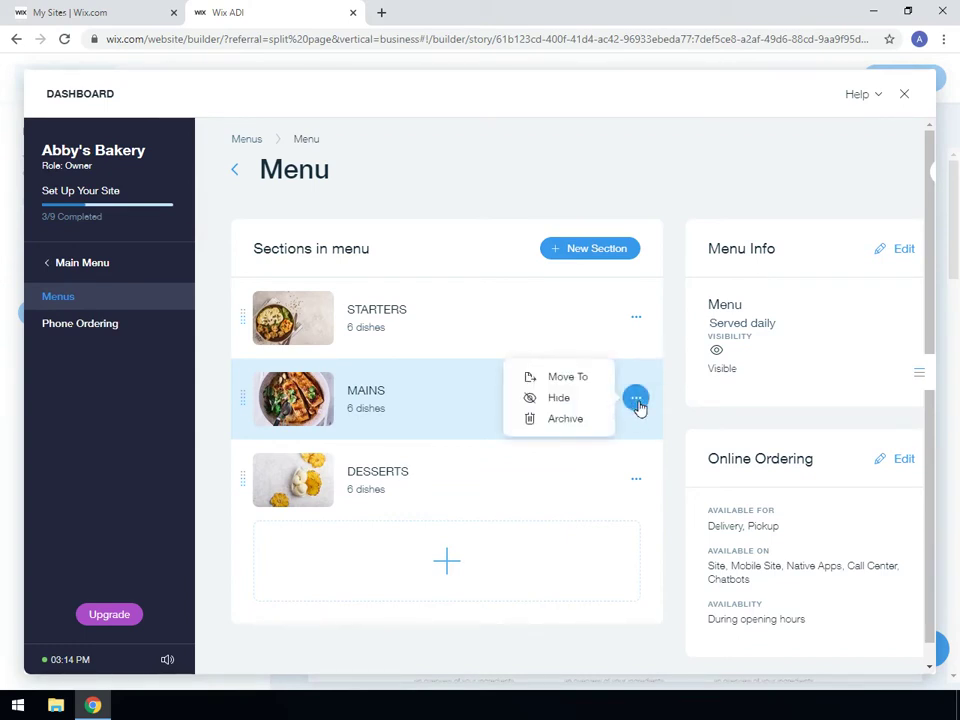
left_click(566, 419)
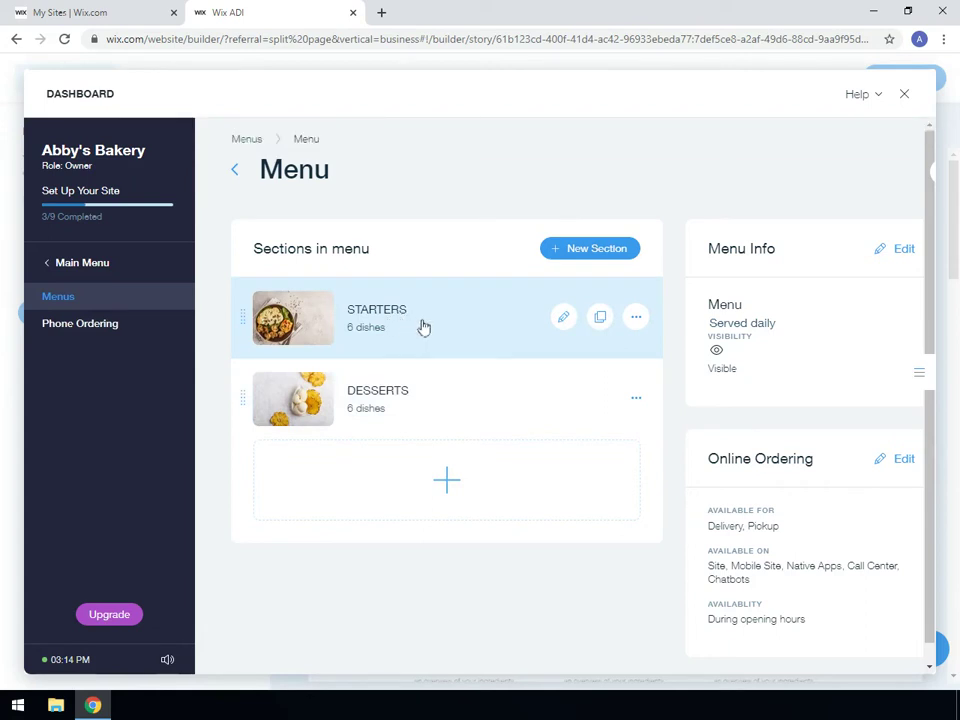
Open the STARTERS section and change its name to COOKIES in the section info.
left_click(564, 318)
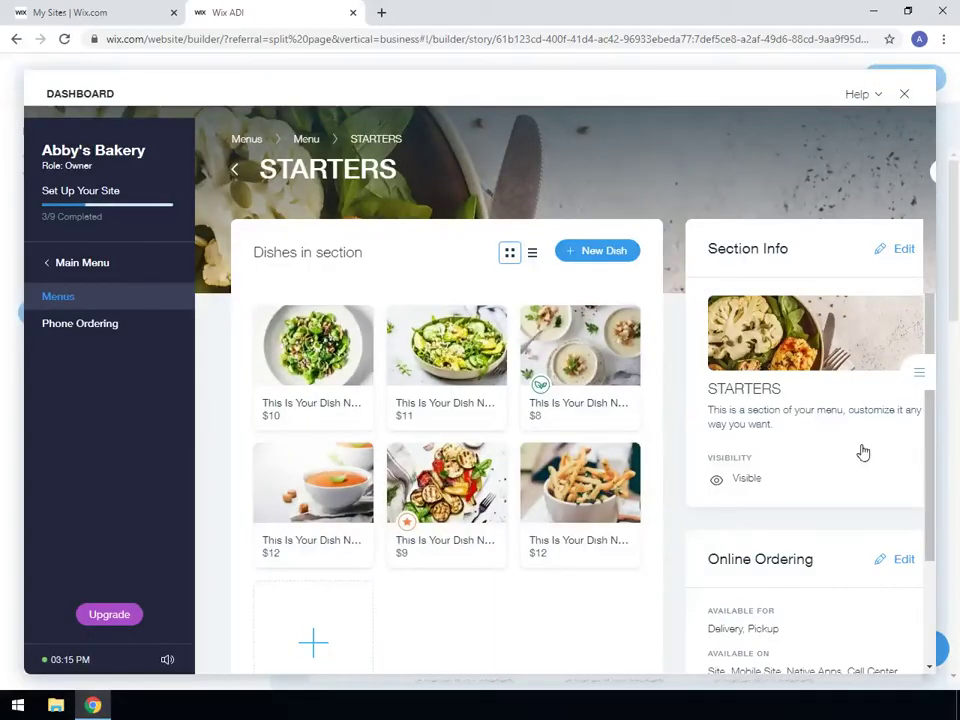
scroll(863, 451, "down", 1)
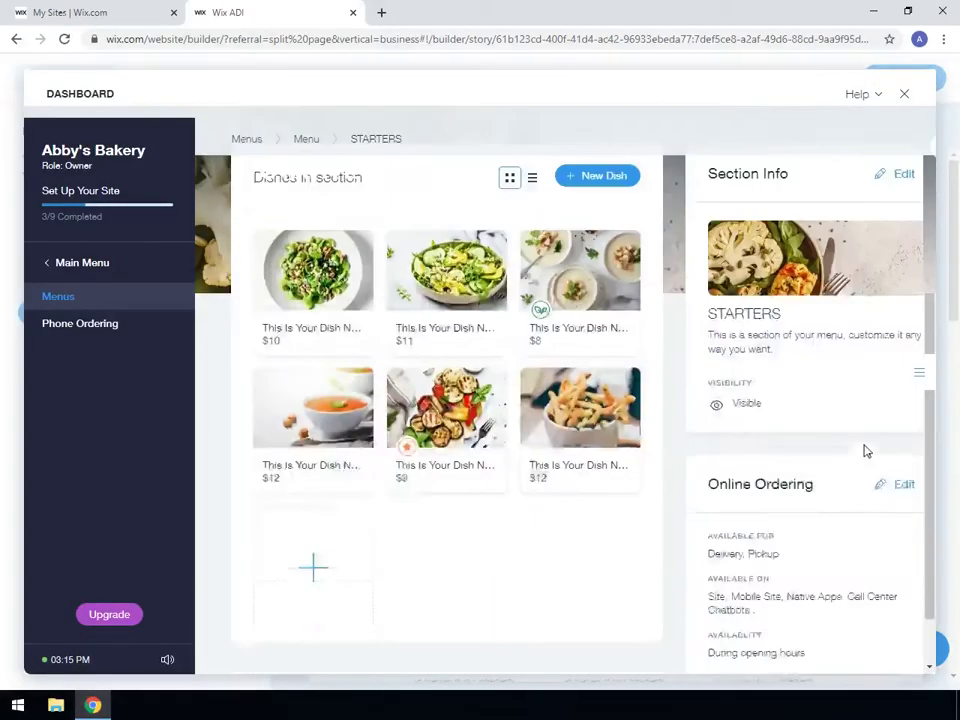
scroll(866, 451, "down", 1)
scroll(866, 451, "up", 2)
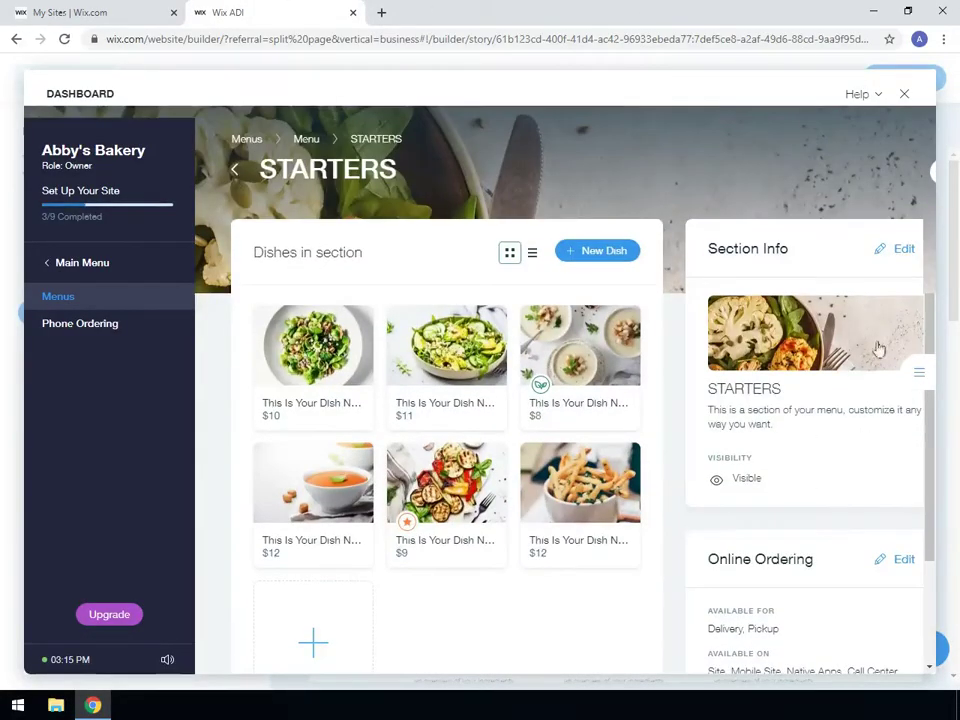
left_click(903, 250)
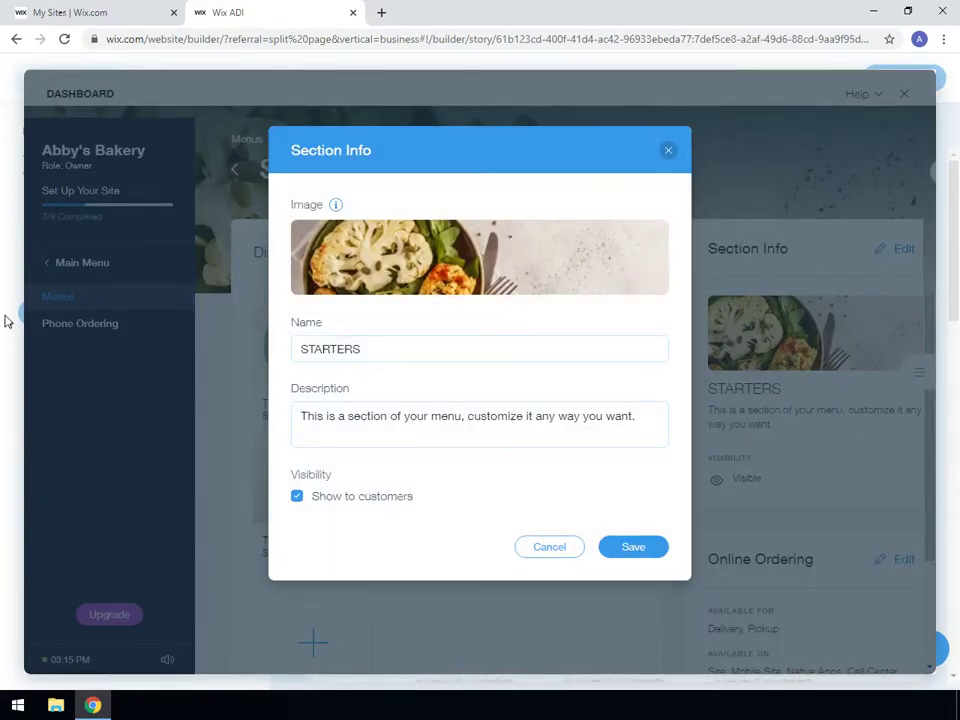
left_click(481, 352)
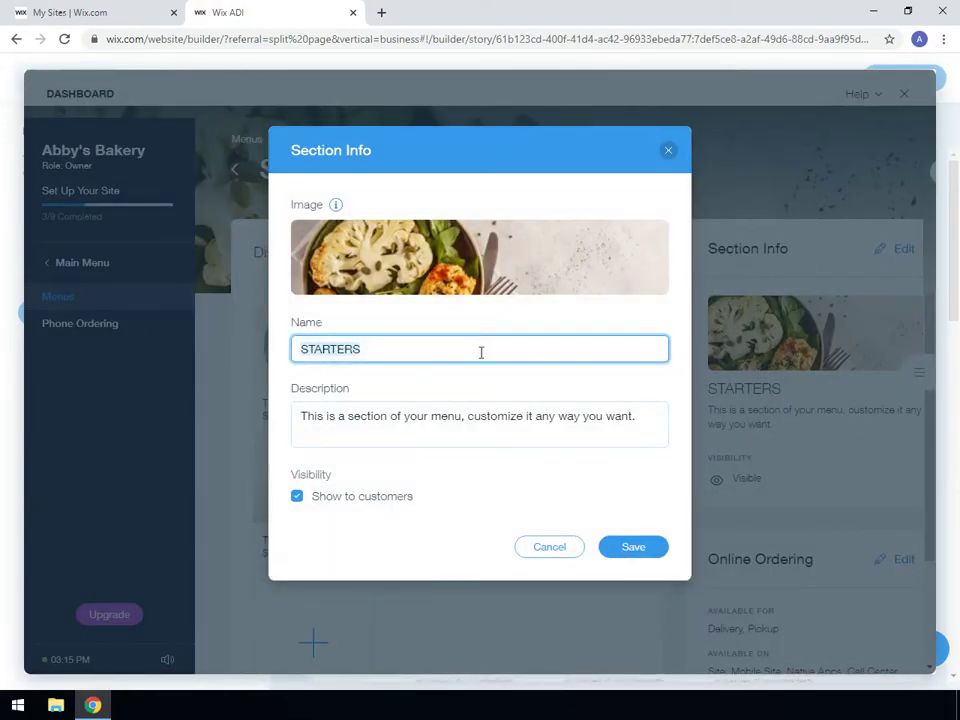
type("Cookies")
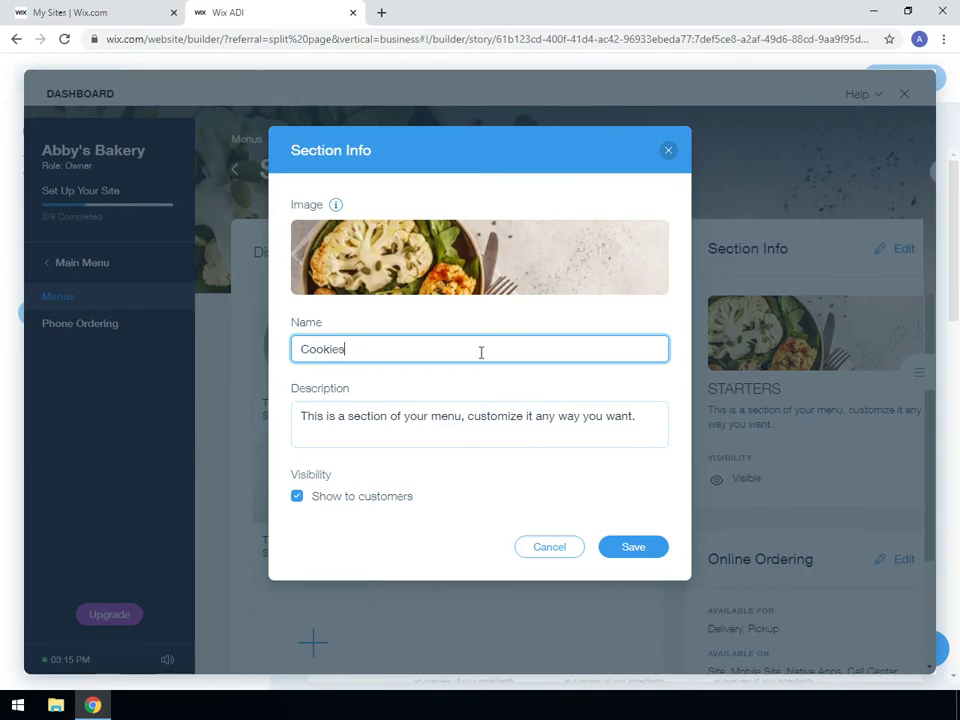
key("BackSpace")
key("BackSpace")
key("BackSpace")
key("BackSpace")
type("COOKIES")
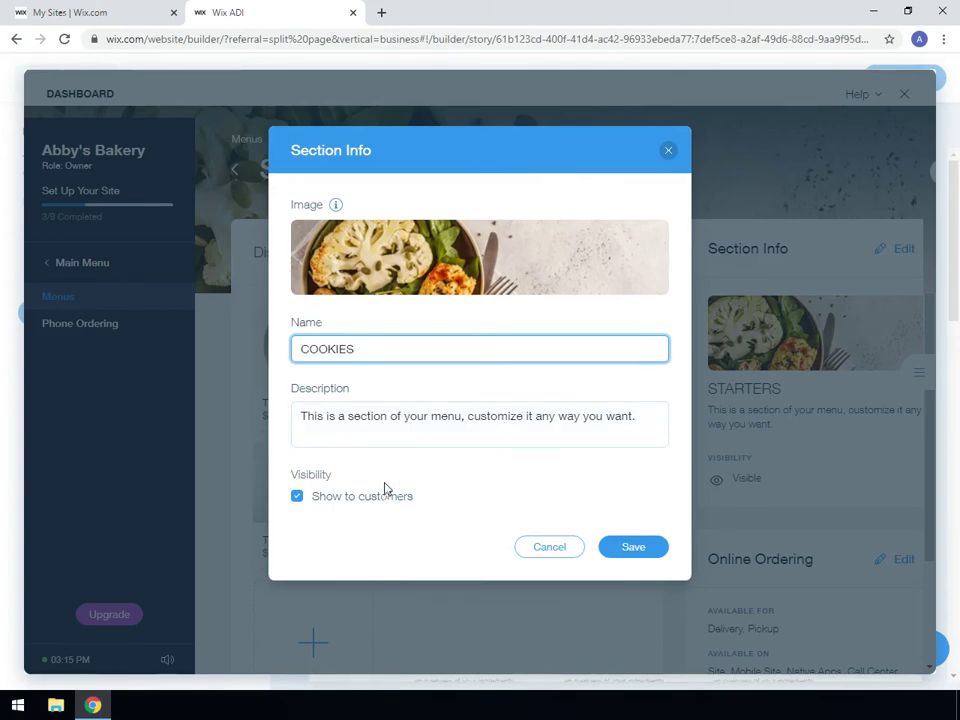
Replace the section's image with a photo of chocolate chip cookies on marble and save the section info.
mouse_move(416, 268)
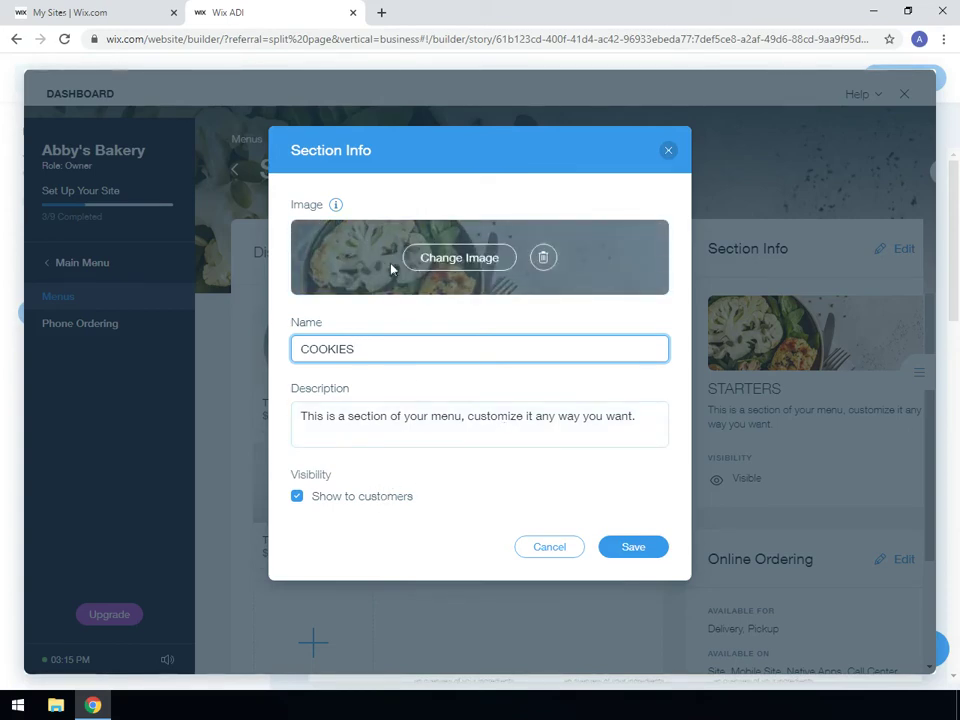
left_click(503, 268)
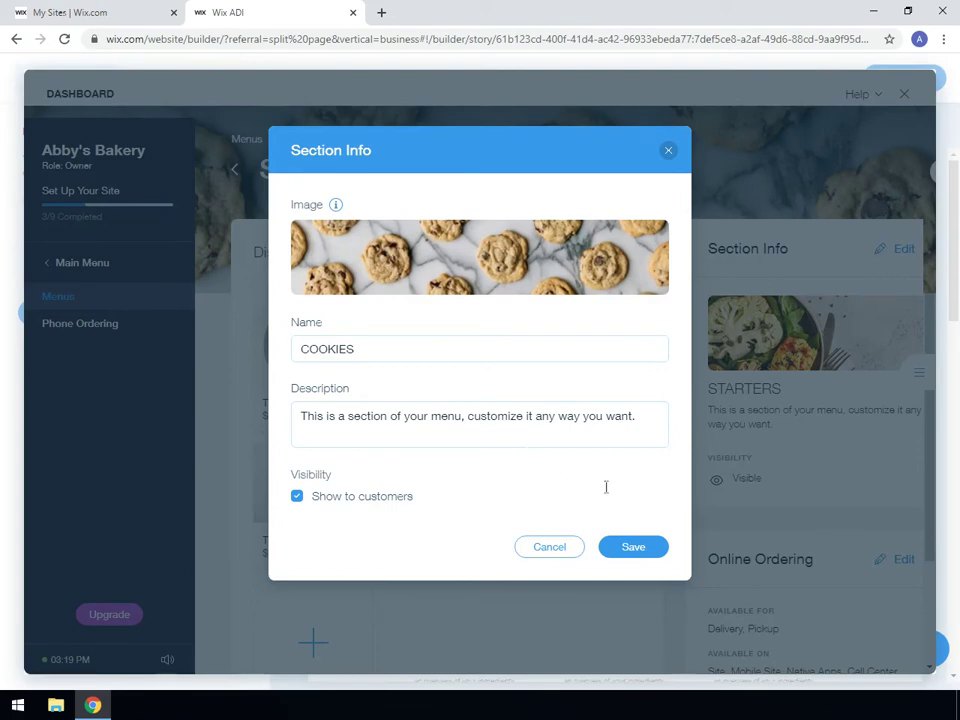
left_click(633, 553)
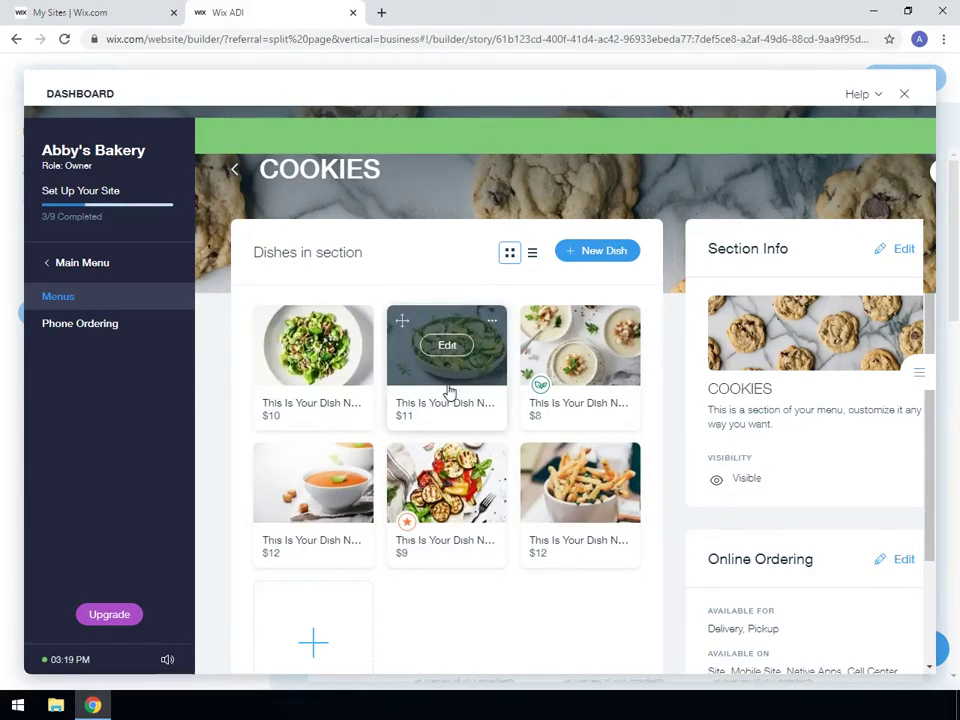
Open the dish info of the first dish in the COOKIES section for editing.
left_click_drag(449, 391, 321, 370)
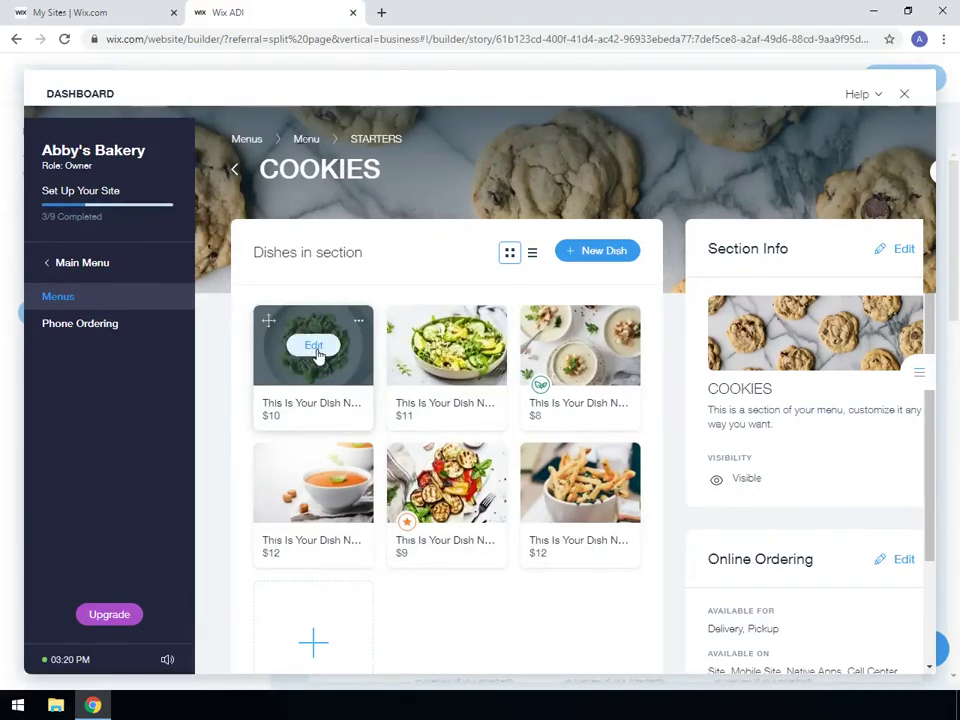
left_click(316, 348)
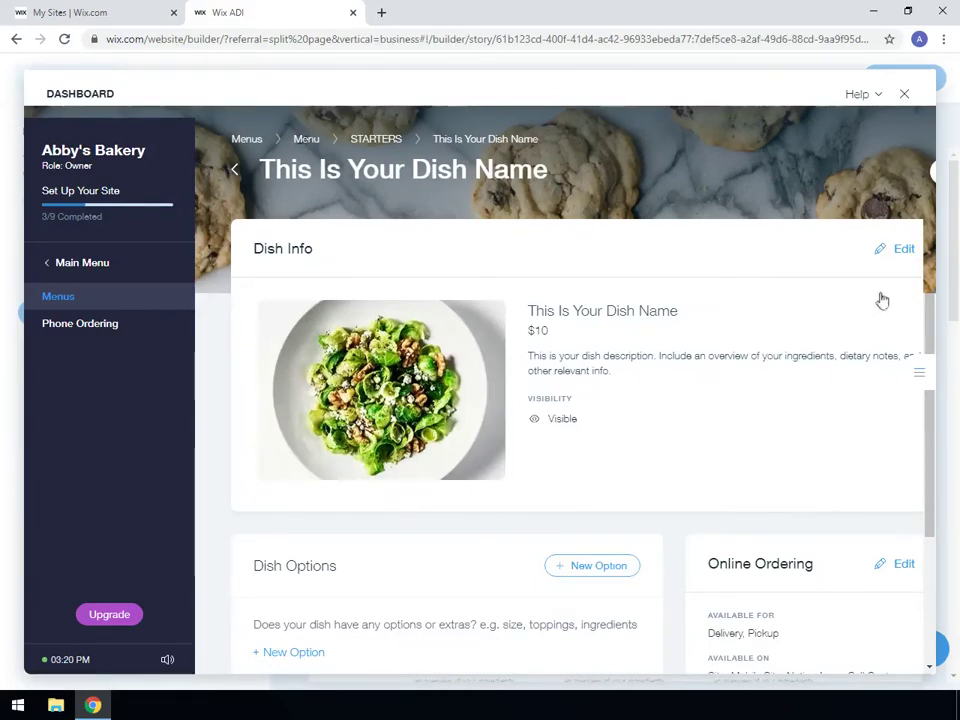
left_click(902, 252)
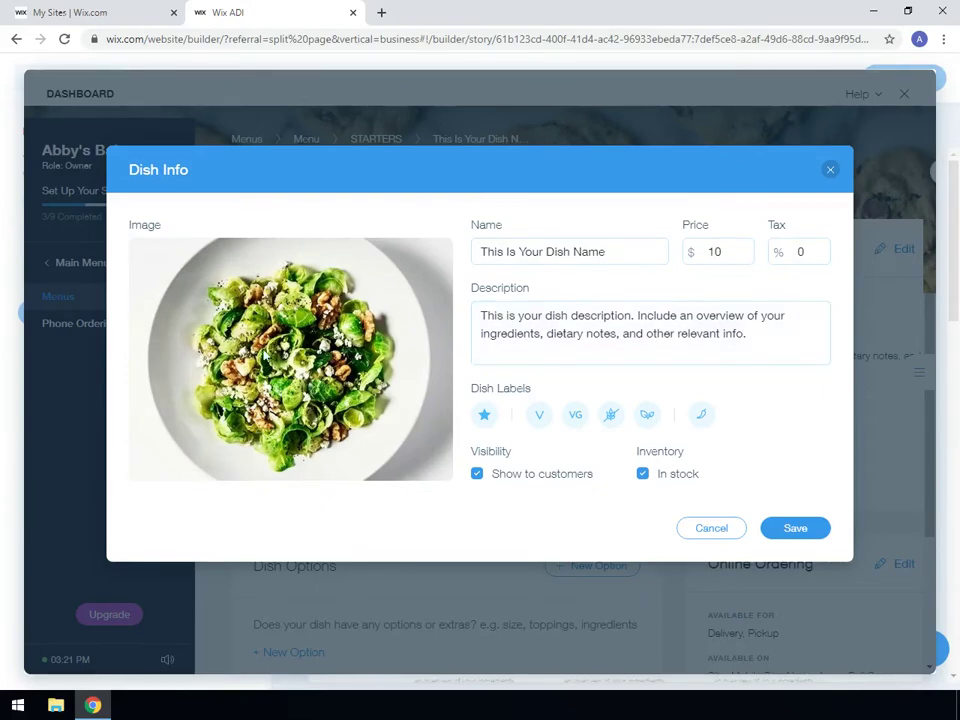
Search the images for "chocolate chip cookies" and replace the dish image with the Wix photo of a hand holding a cookie.
mouse_move(167, 362)
left_click(270, 360)
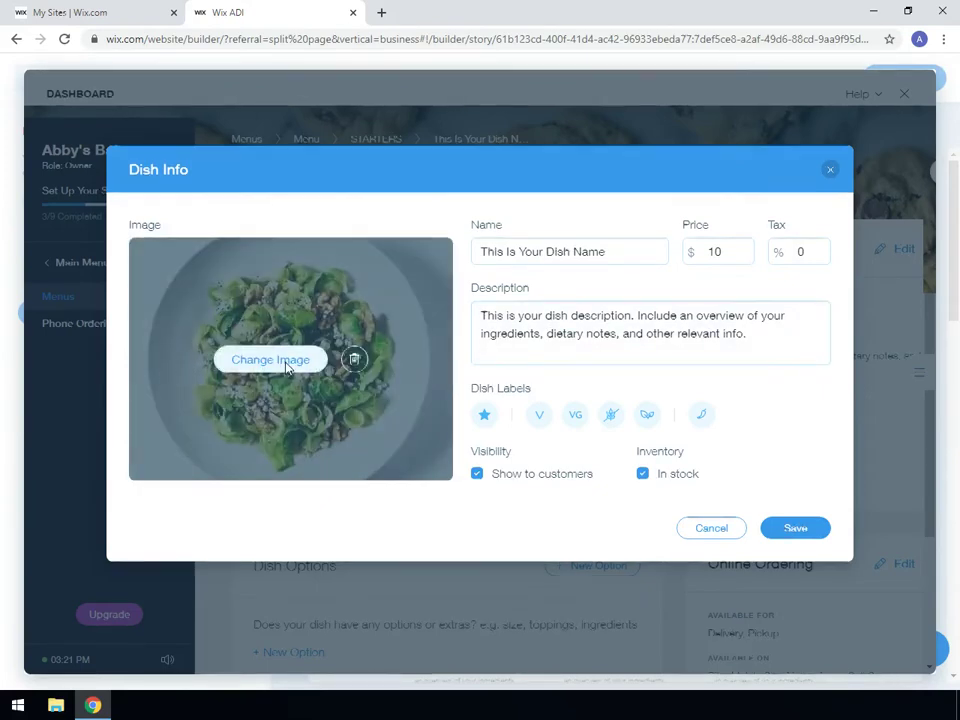
left_click(414, 163)
type("chocla")
type("olate chip c")
key("BackSpace")
type("cookies")
key("Return")
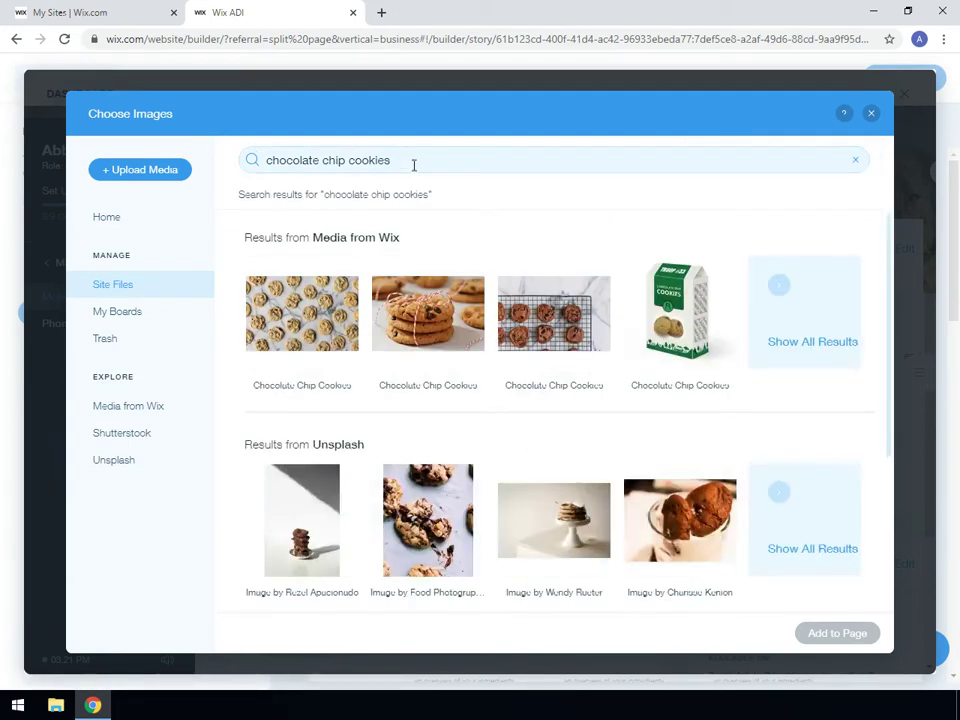
left_click(792, 311)
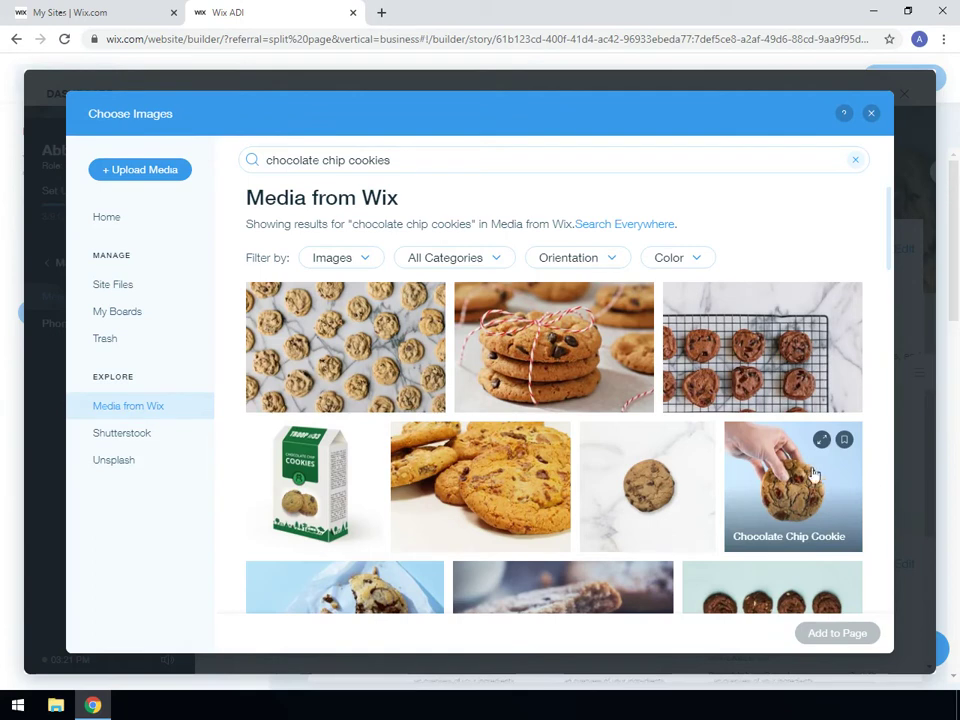
left_click(808, 520)
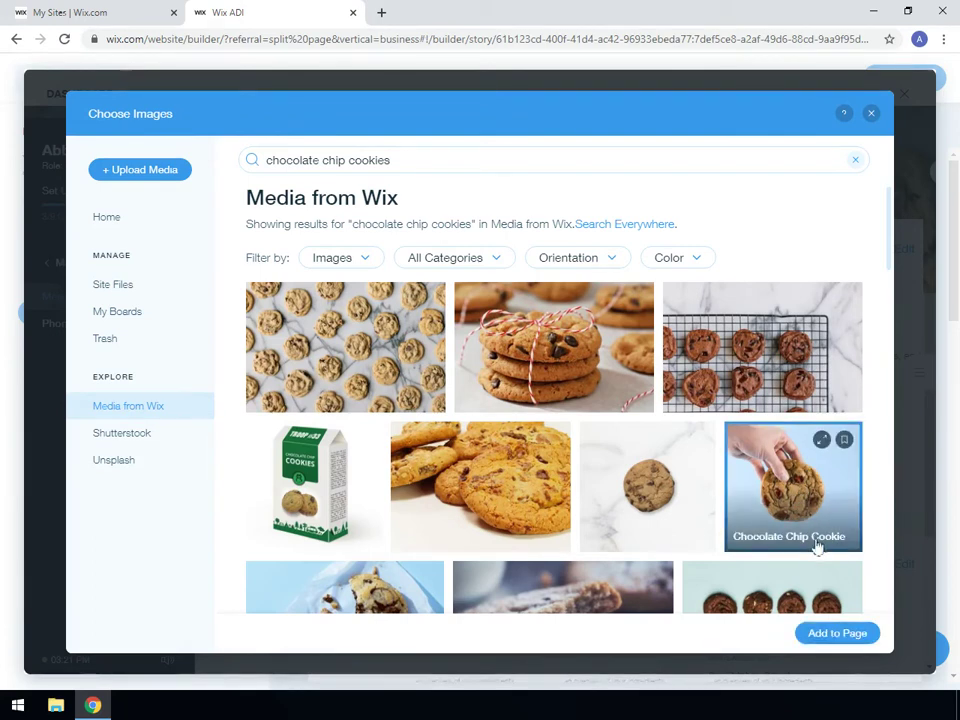
left_click(838, 634)
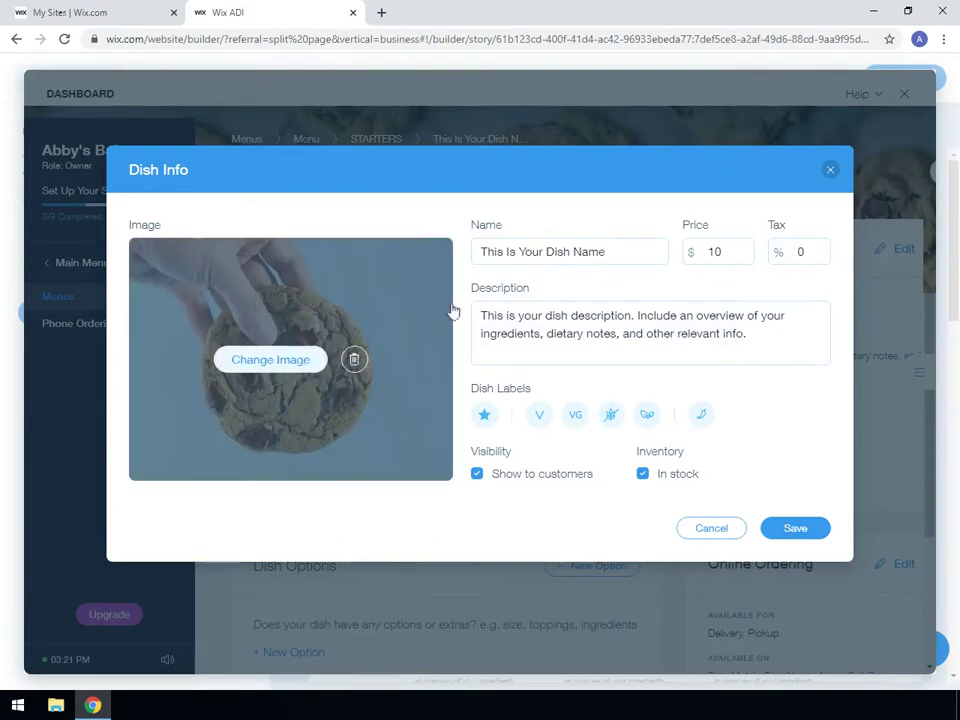
Name the dish "1 Dozen Chocolate Chip Cookies" and set its price to $8 and its tax to 10%.
left_click(621, 253)
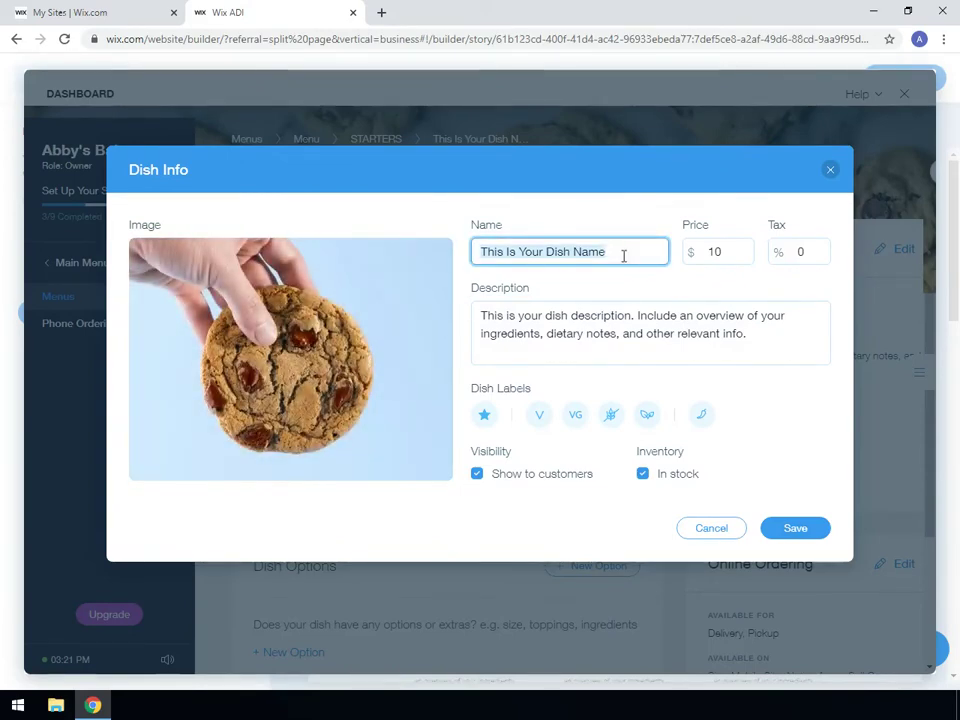
type("1 Dozen Chocolate Chip Cookies")
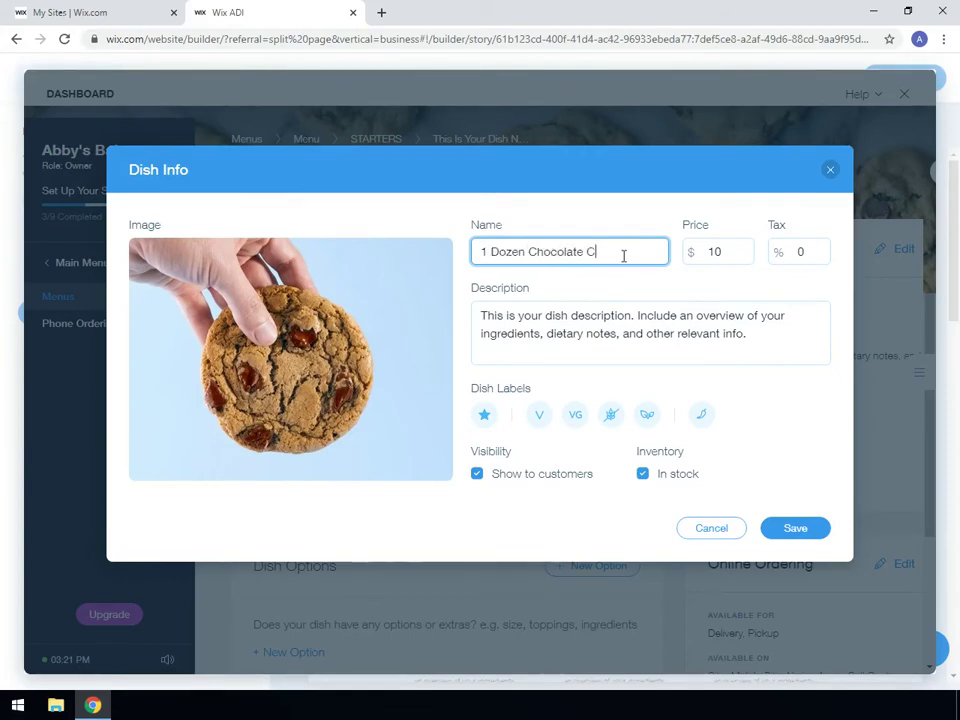
left_click(734, 256)
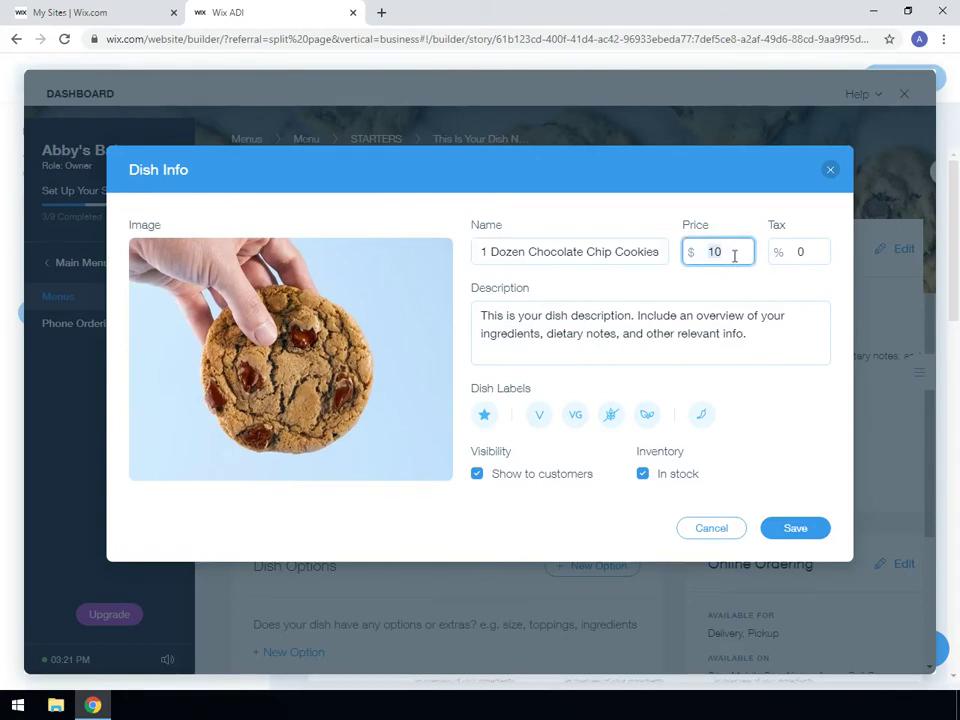
left_click(819, 252)
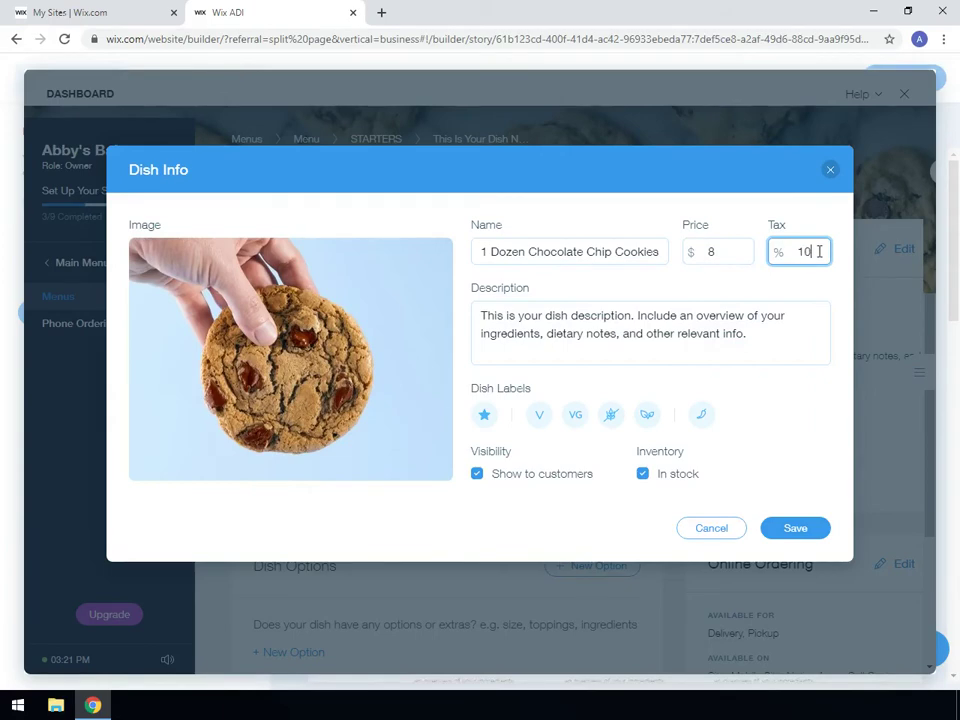
Examine the dish's description field and the available dish labels.
left_click(547, 335)
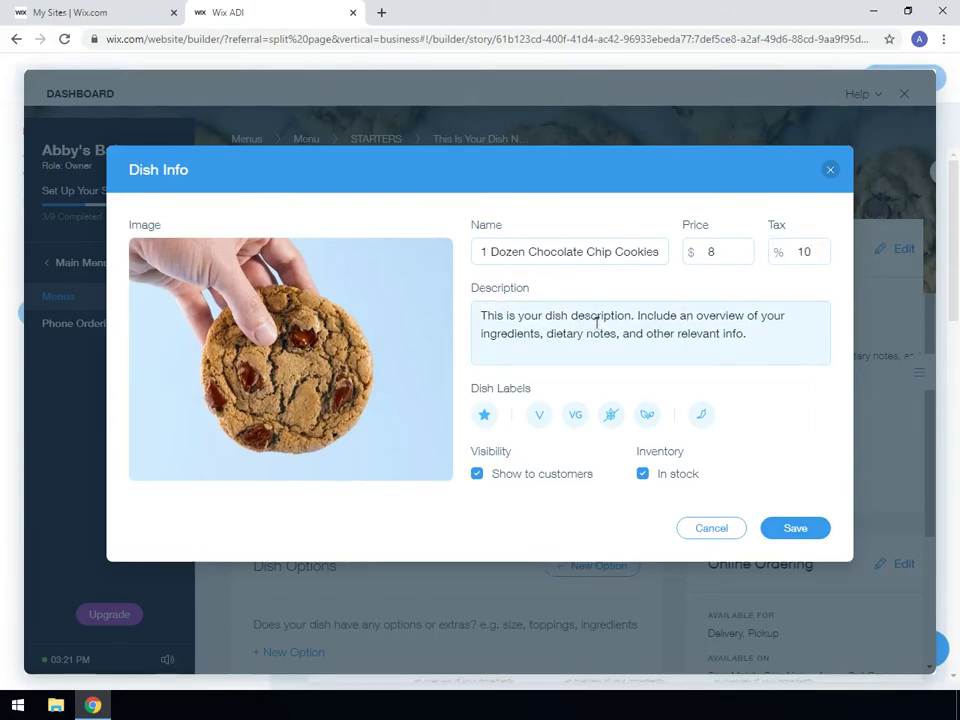
left_click(575, 414)
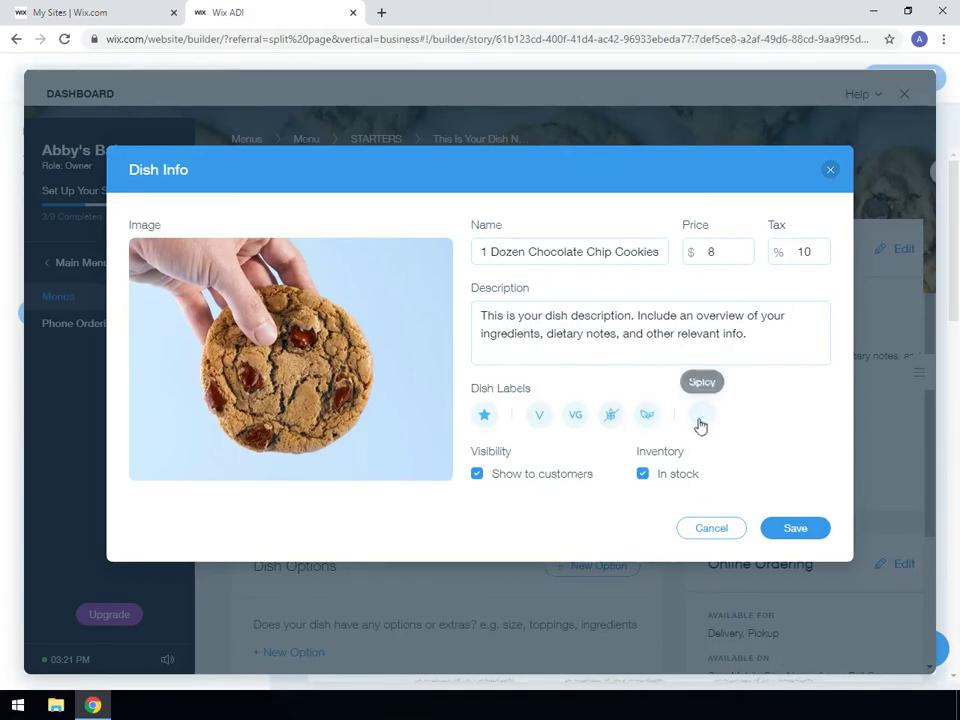
mouse_move(701, 420)
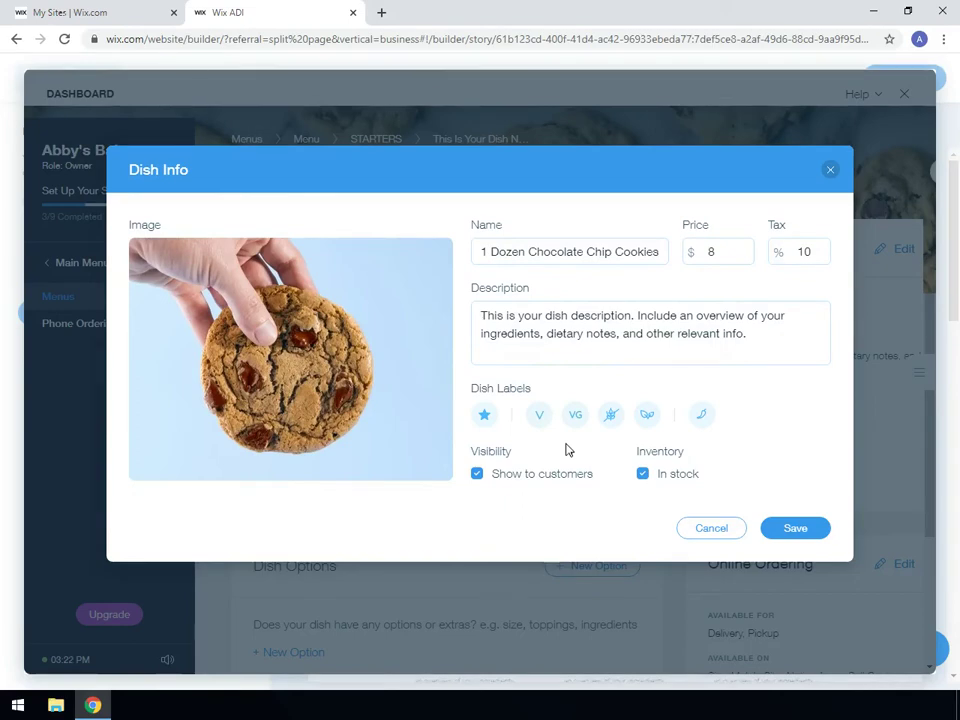
Give the chocolate chip cookie dish the star label, save its dish info and dismiss the site setup pop-up.
left_click(486, 421)
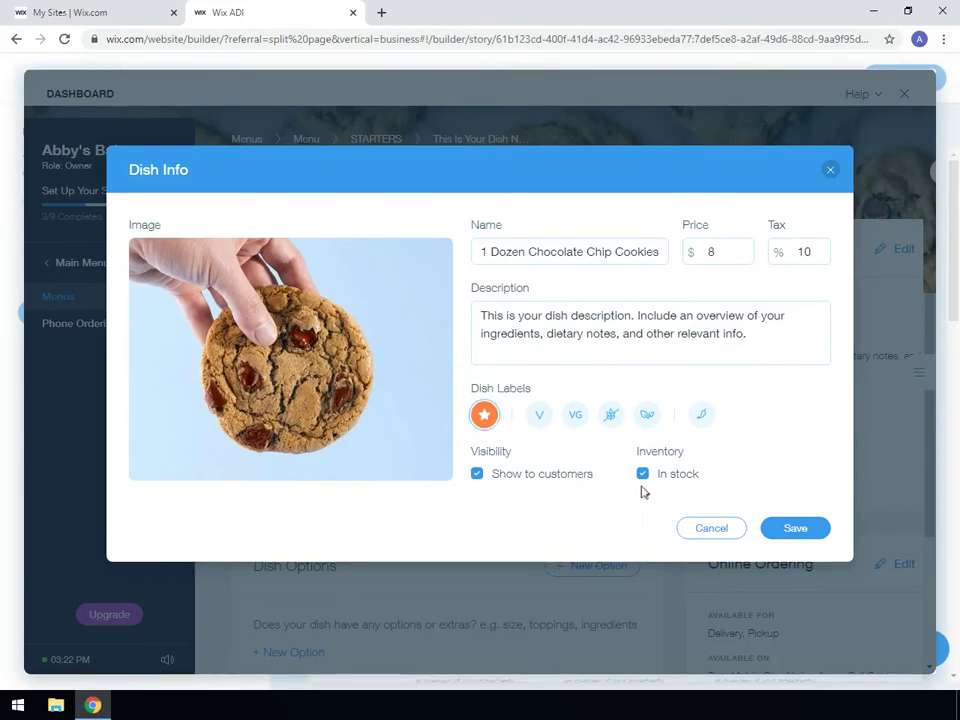
left_click(795, 529)
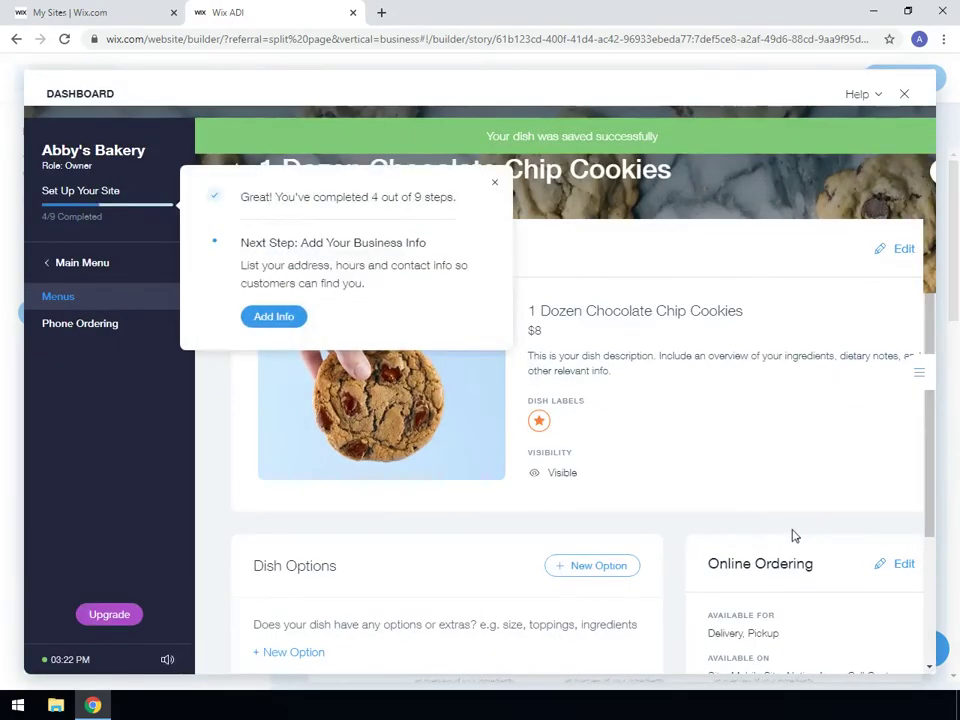
left_click(495, 185)
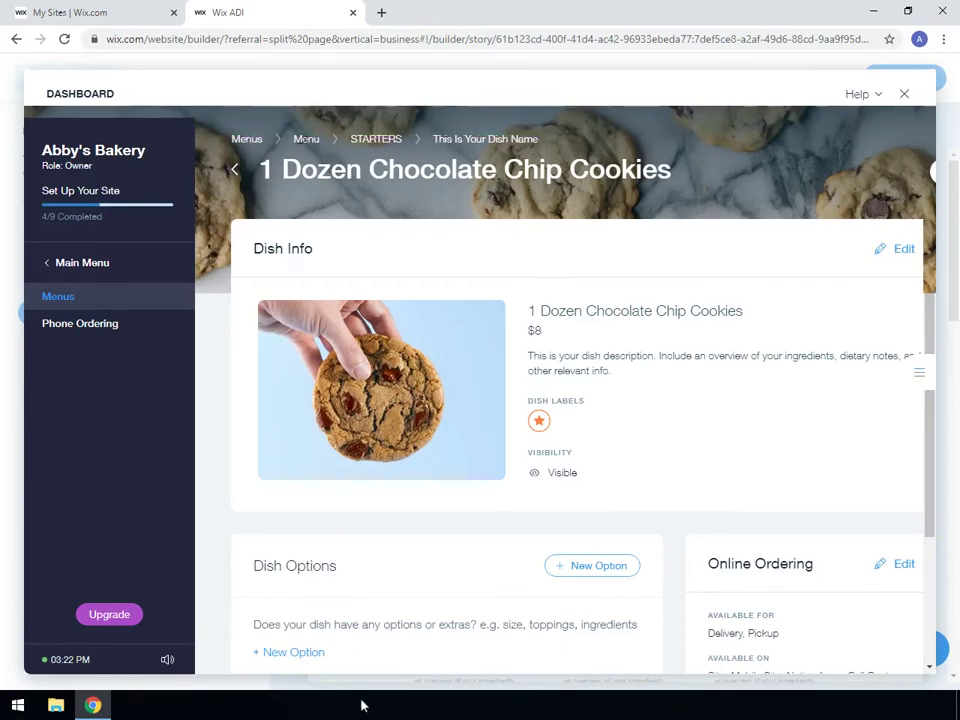
Start a new Selection-type dish option for the chocolate chip cookies and add a new choice to it.
scroll(381, 596, "down", 2)
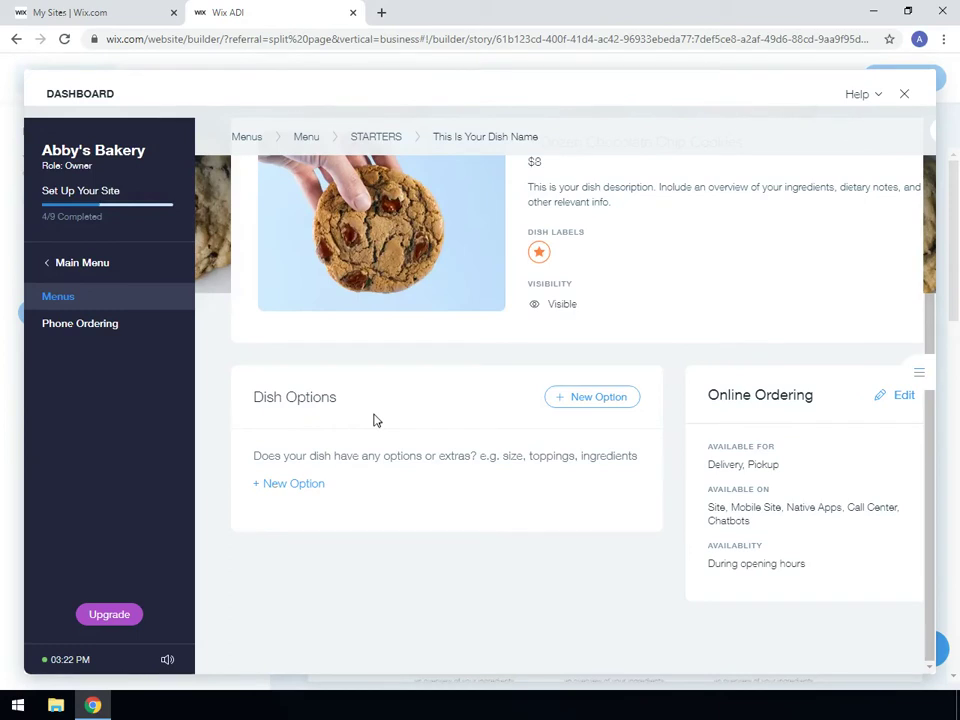
left_click(597, 400)
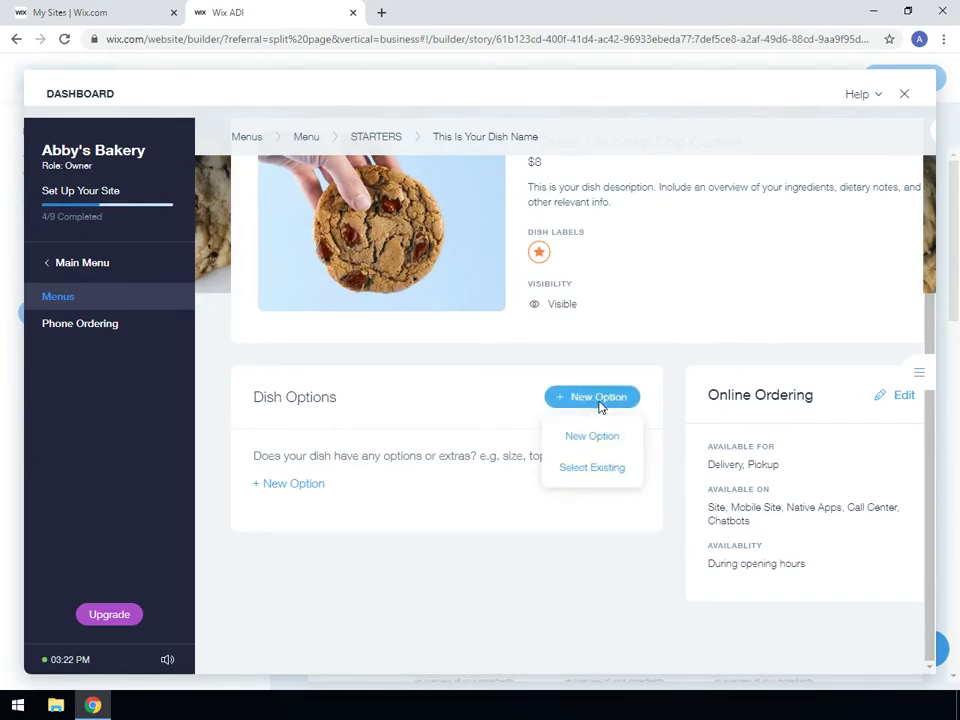
left_click(592, 435)
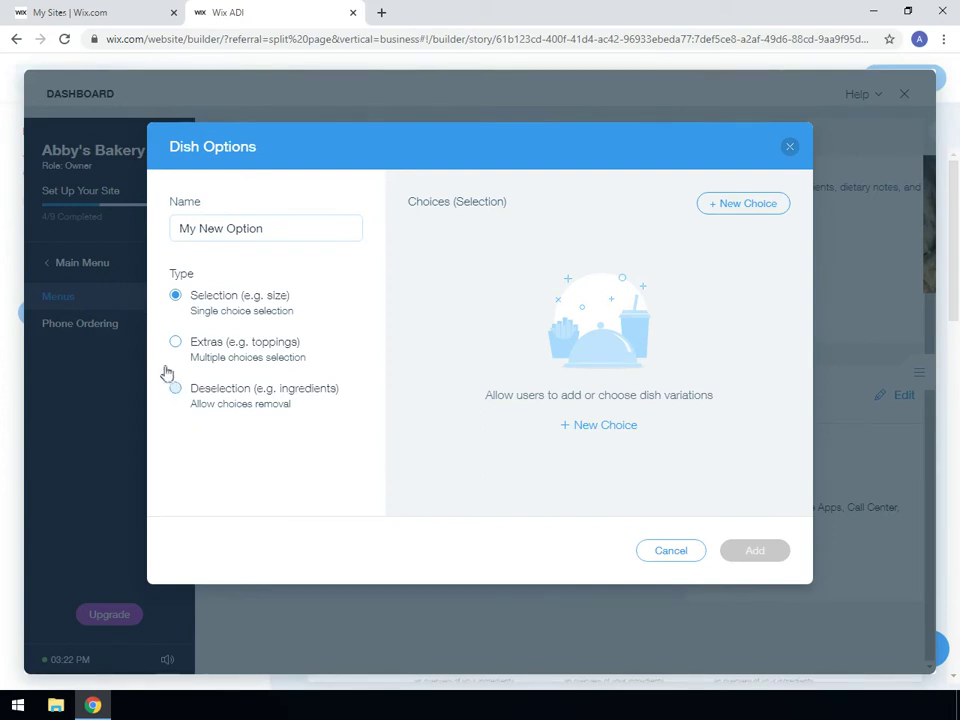
left_click(287, 226)
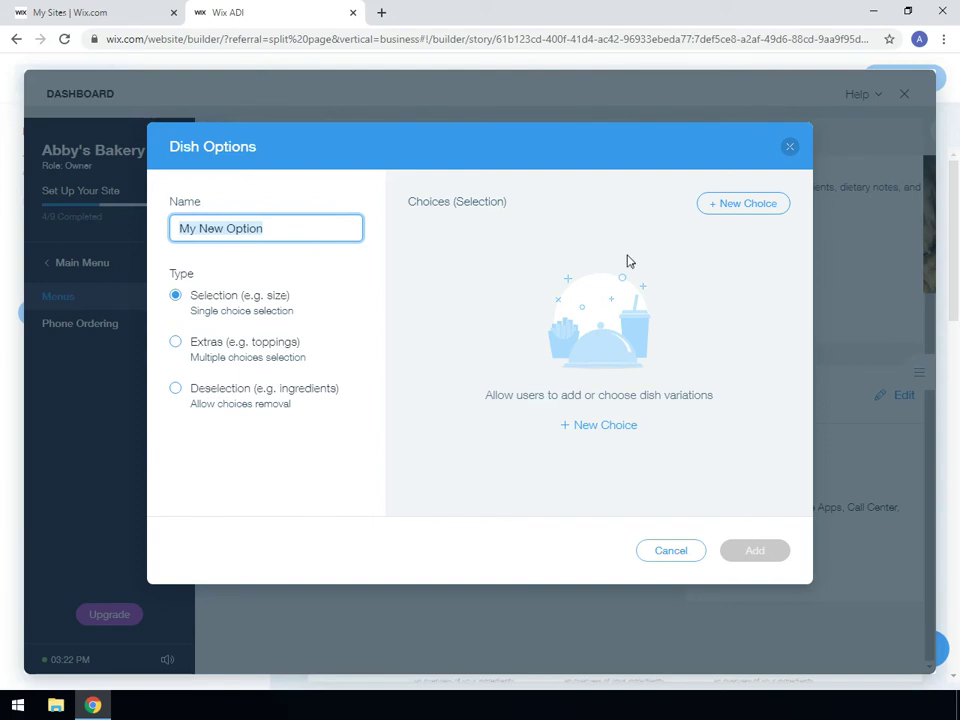
left_click(742, 208)
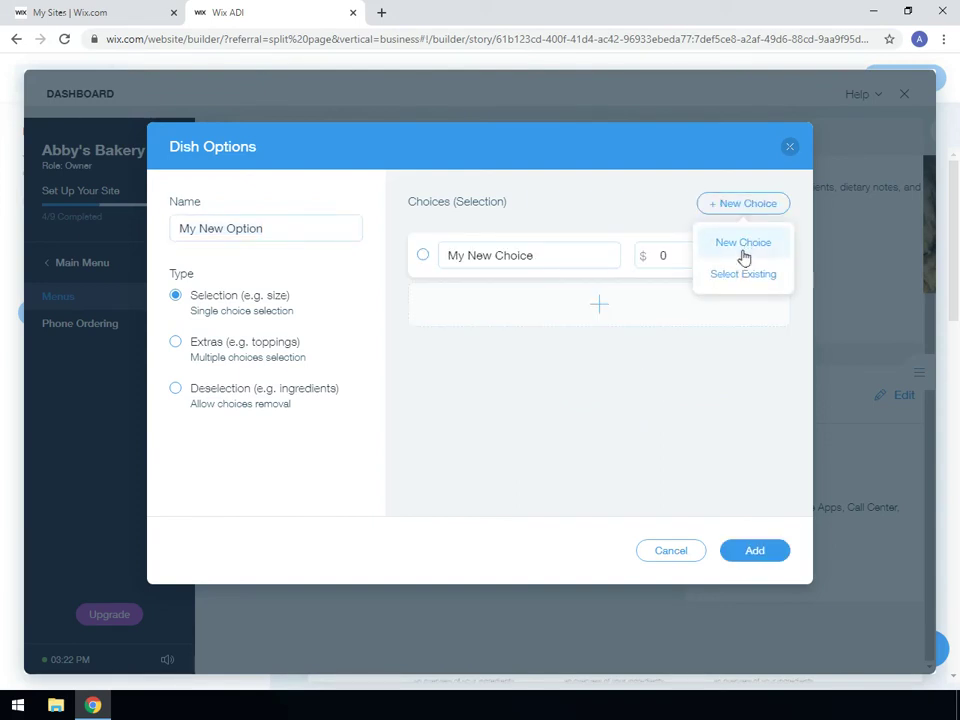
Name the choice "12oz Glass of Milk", set its price to $3 and add the option to the dish.
left_click(546, 250)
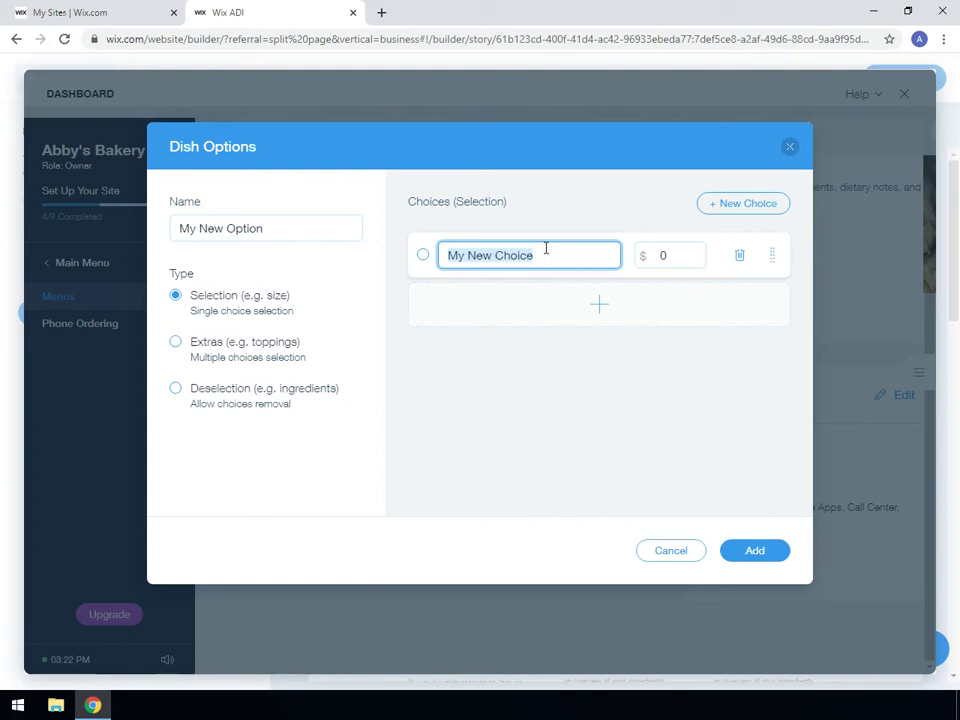
type("12oz Glass of Milk")
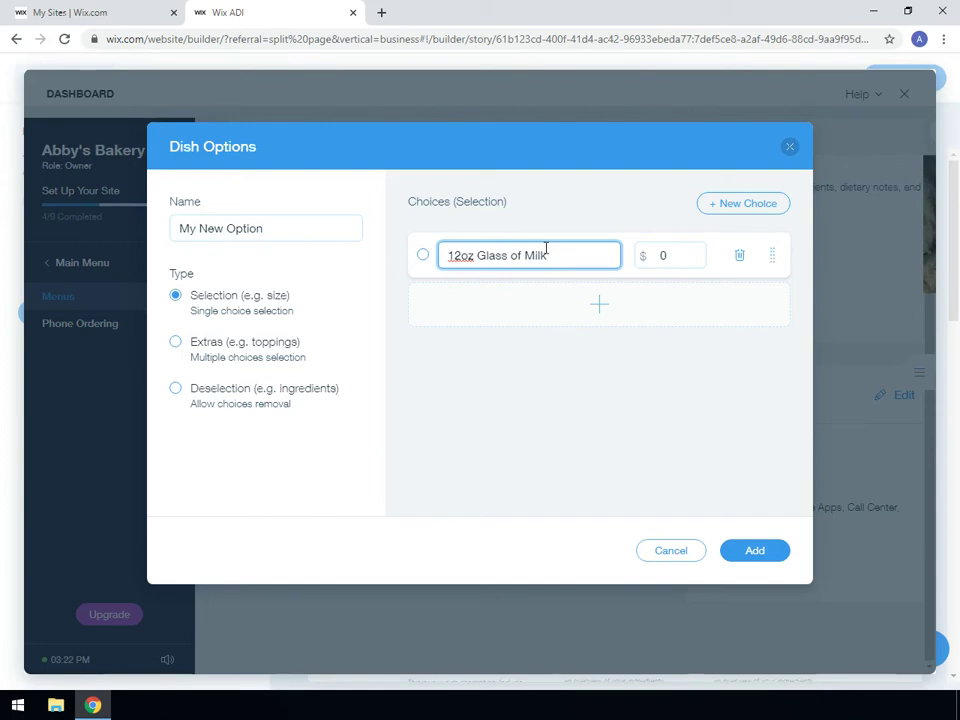
left_click(681, 256)
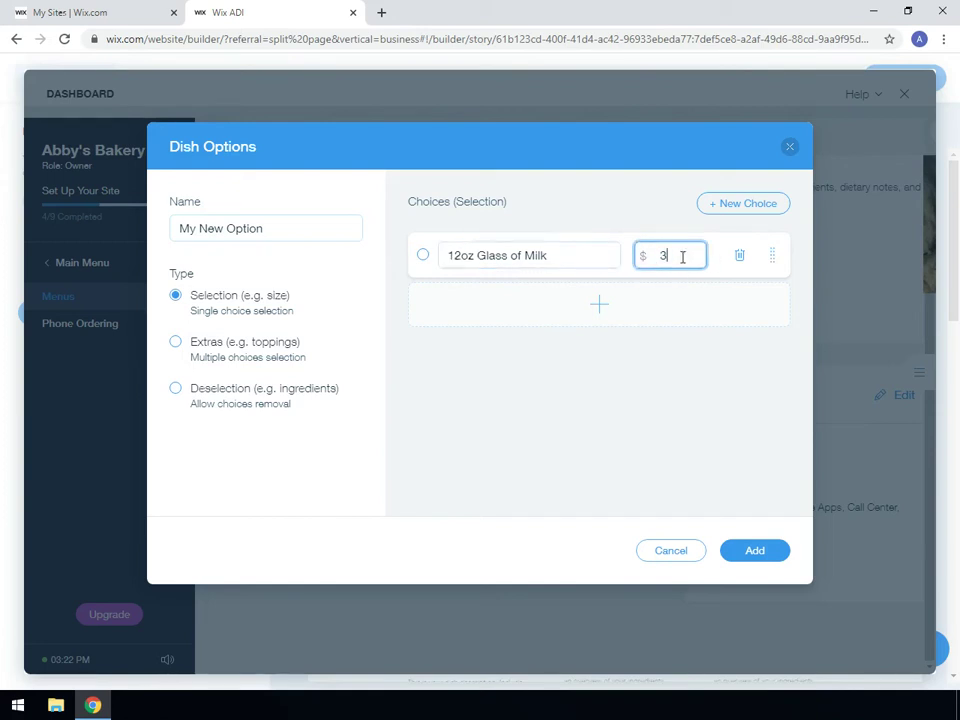
left_click(686, 382)
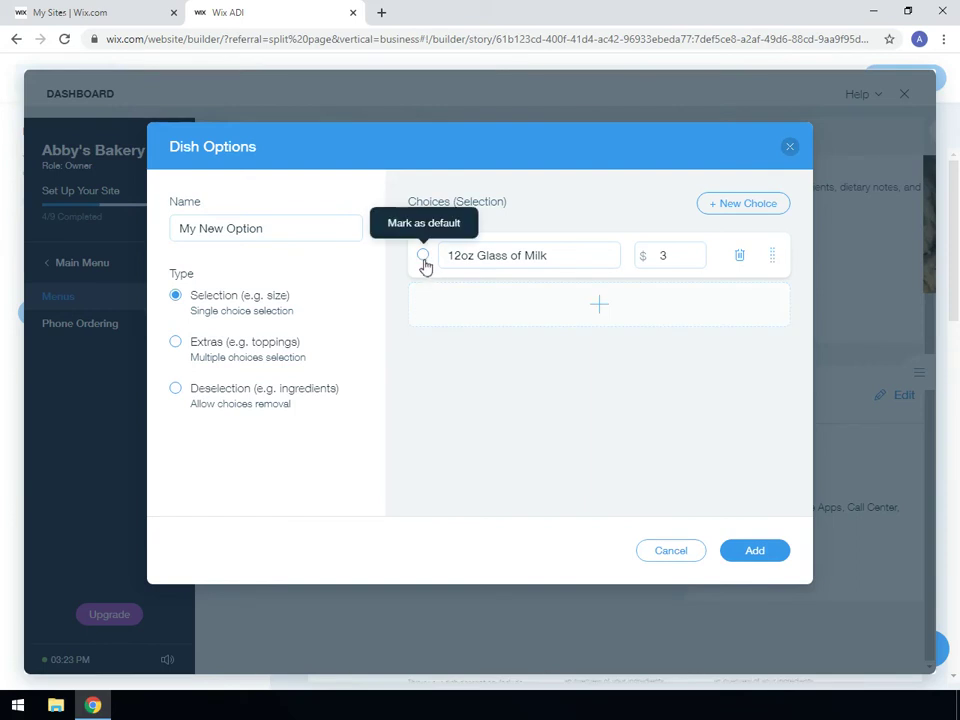
left_click(758, 552)
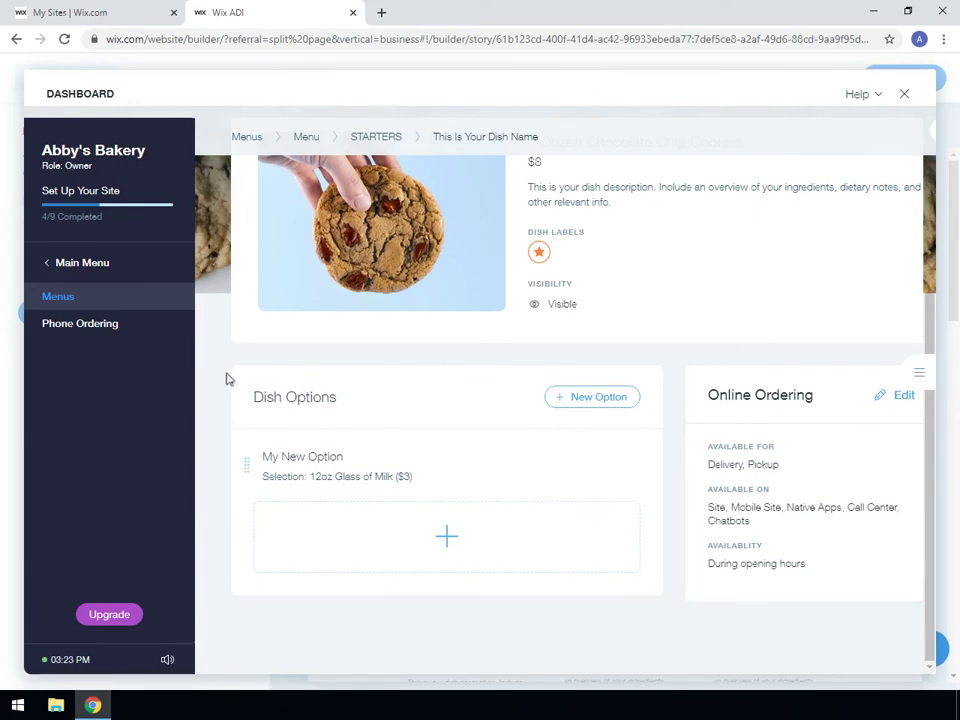
Return to the COOKIES section and archive the five remaining placeholder dishes, keeping only the chocolate chip cookies.
scroll(228, 379, "up", 3)
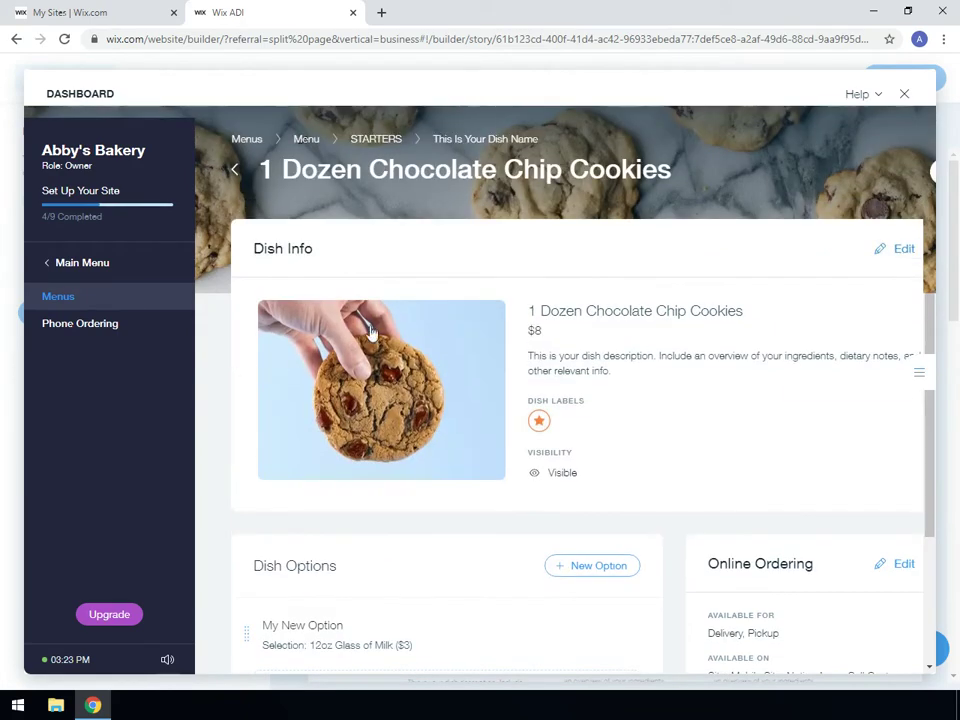
left_click(236, 179)
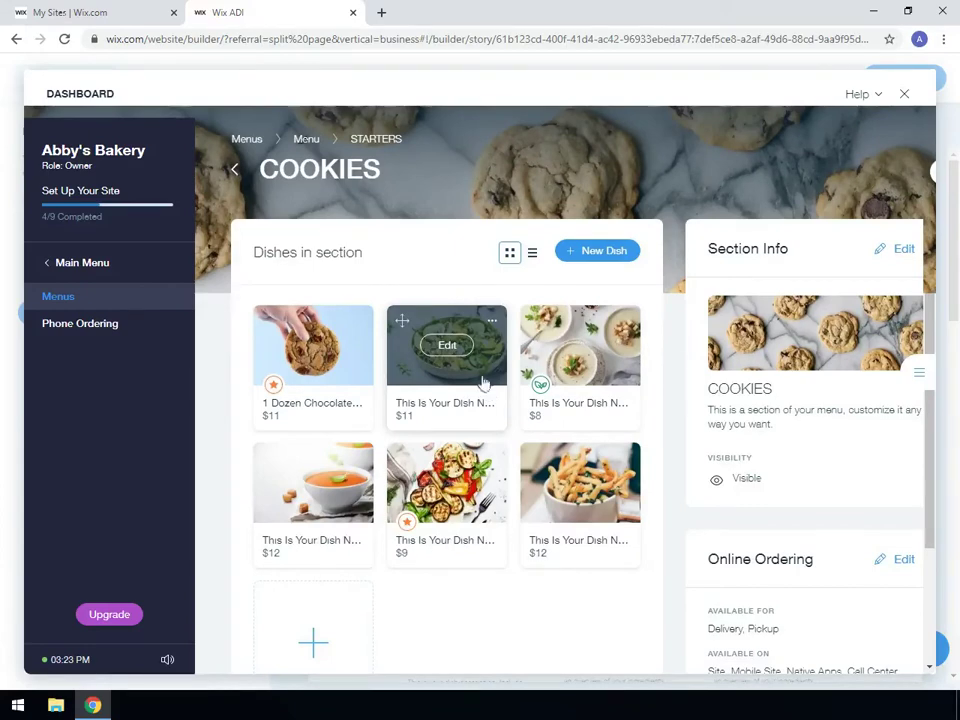
left_click(492, 322)
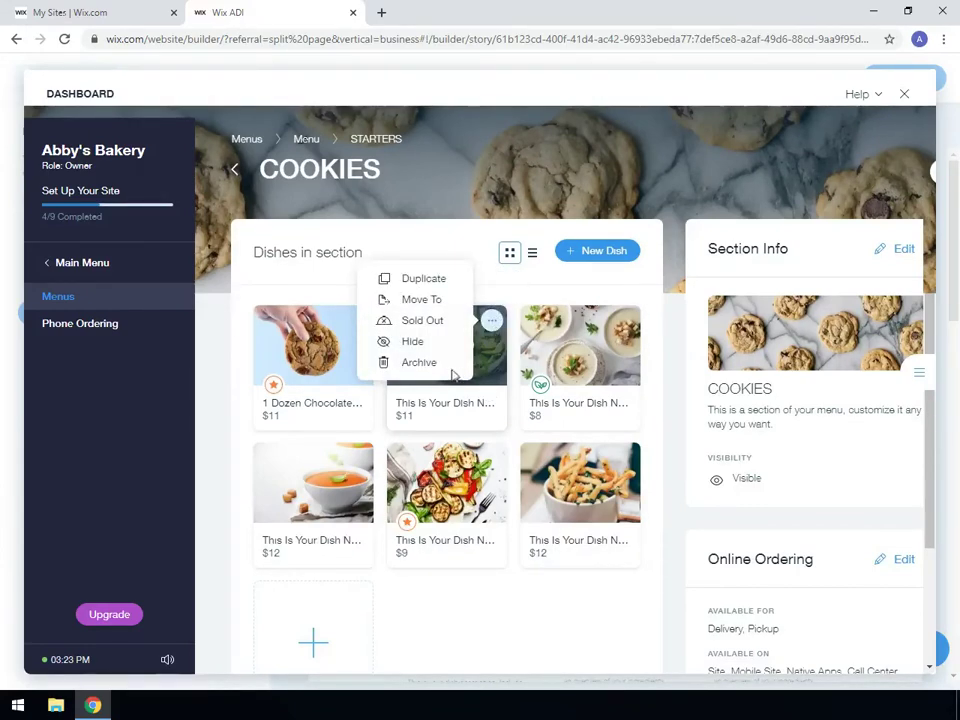
left_click(415, 365)
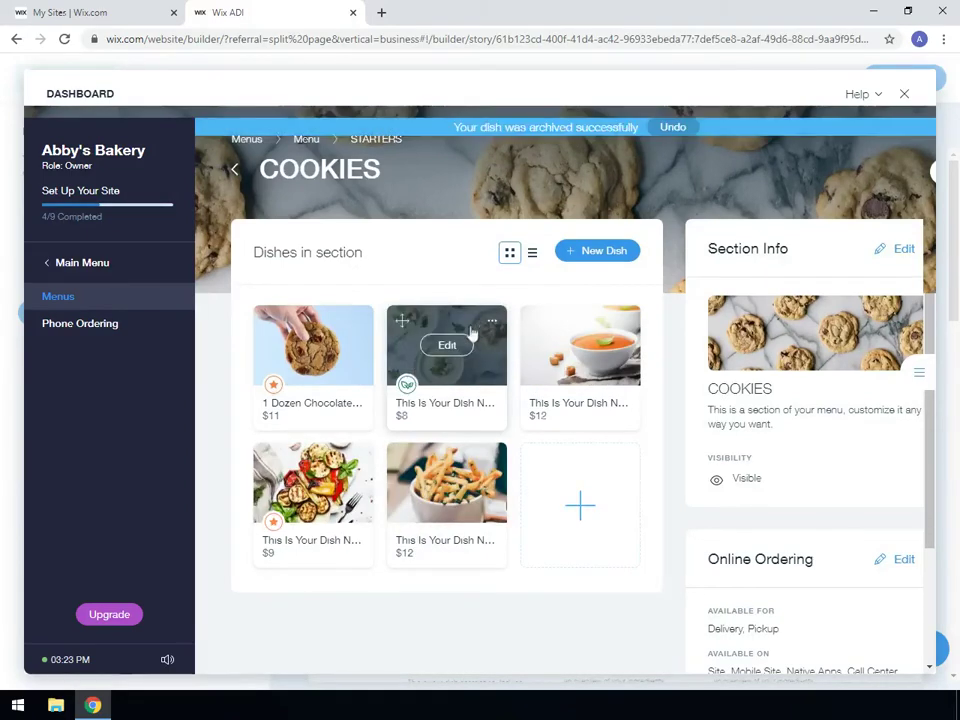
left_click(492, 322)
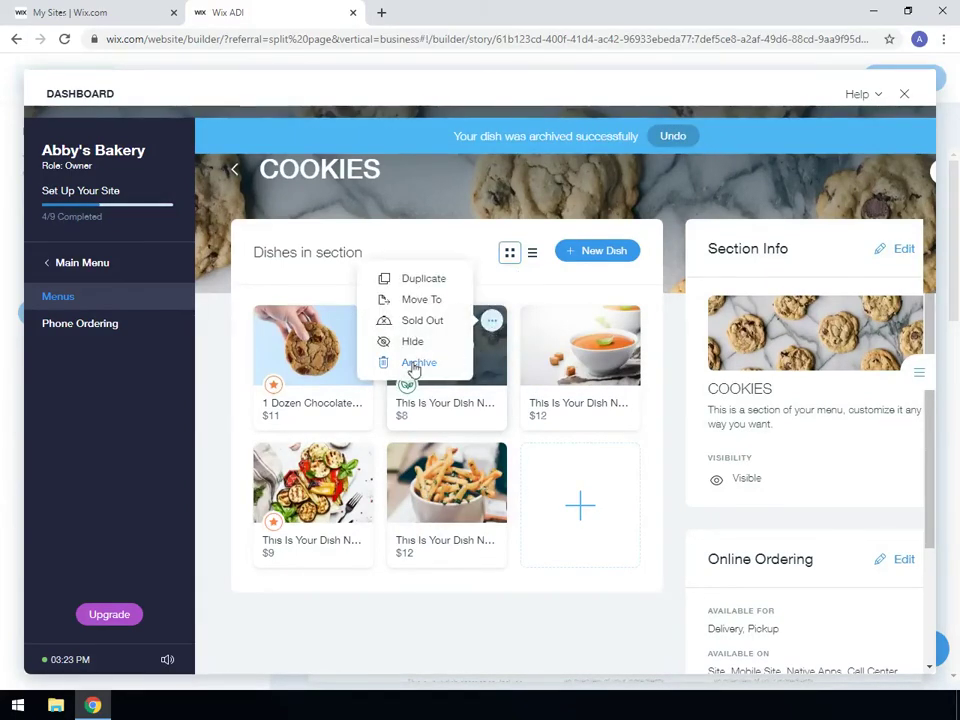
left_click(410, 363)
left_click(494, 321)
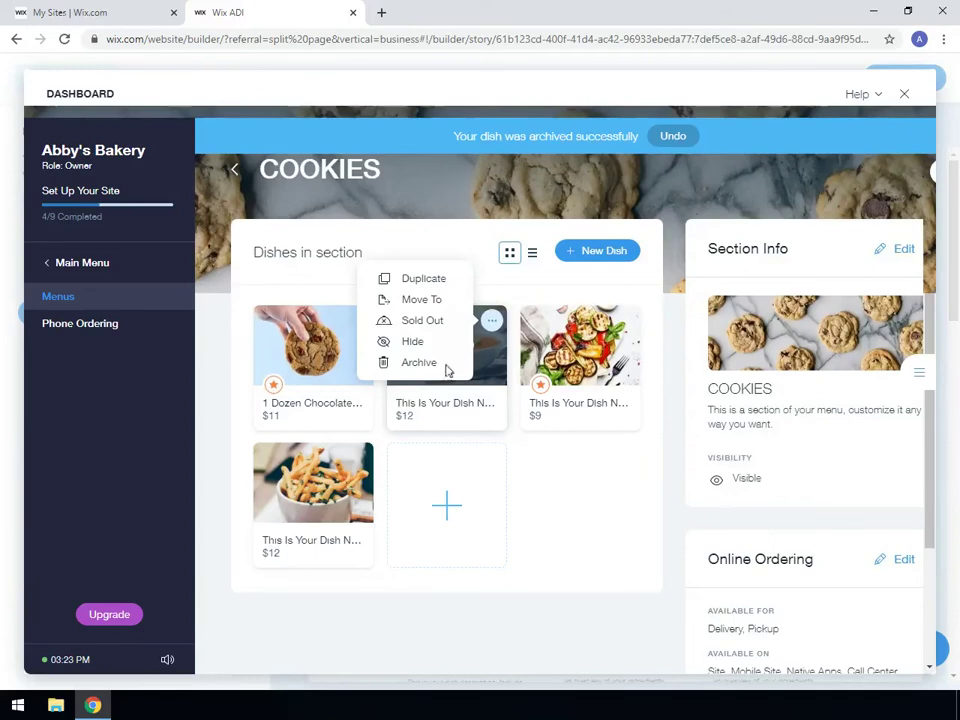
left_click(415, 364)
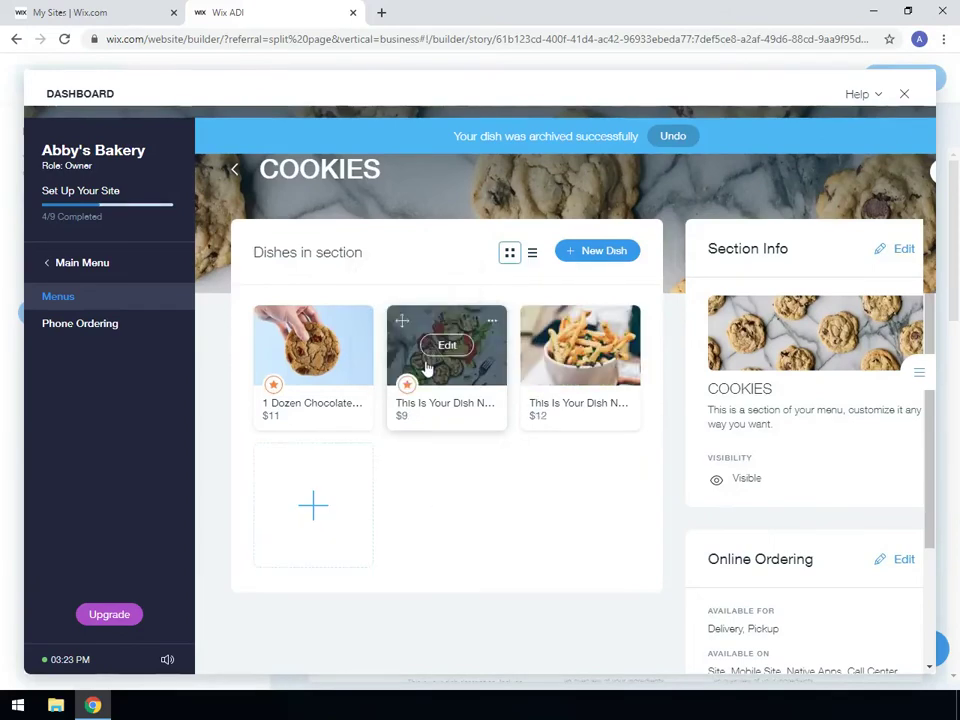
left_click(492, 321)
left_click(418, 364)
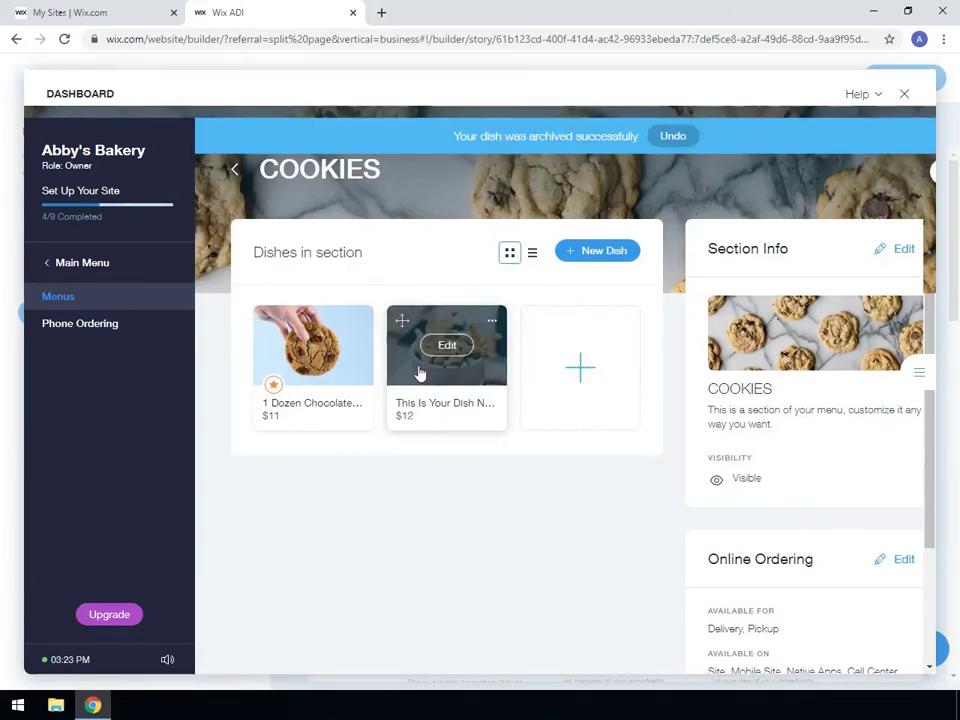
left_click(491, 321)
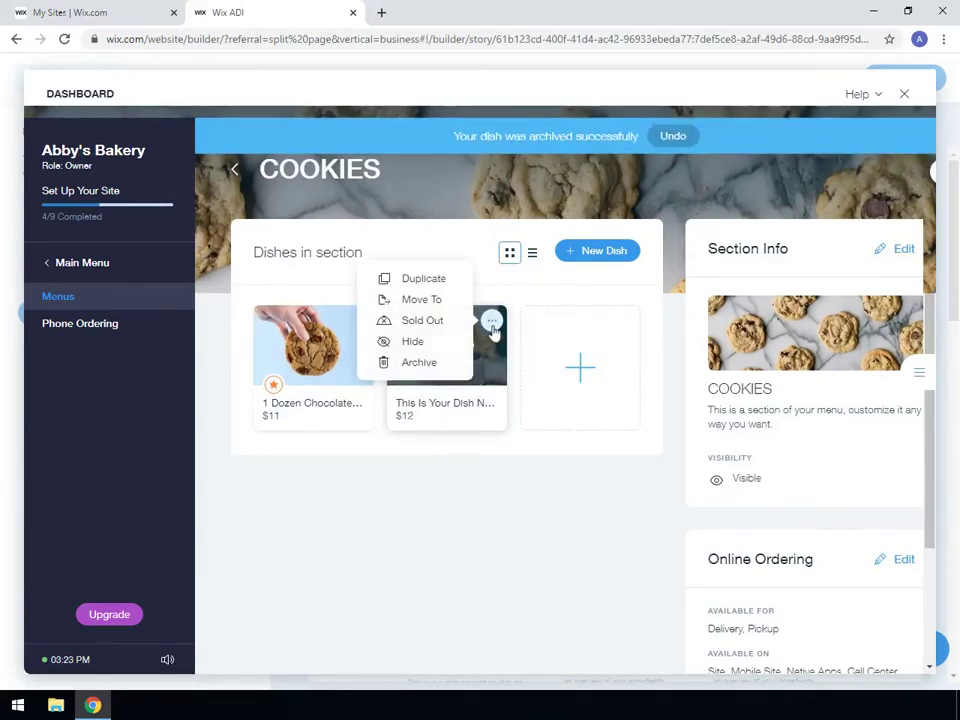
left_click(425, 364)
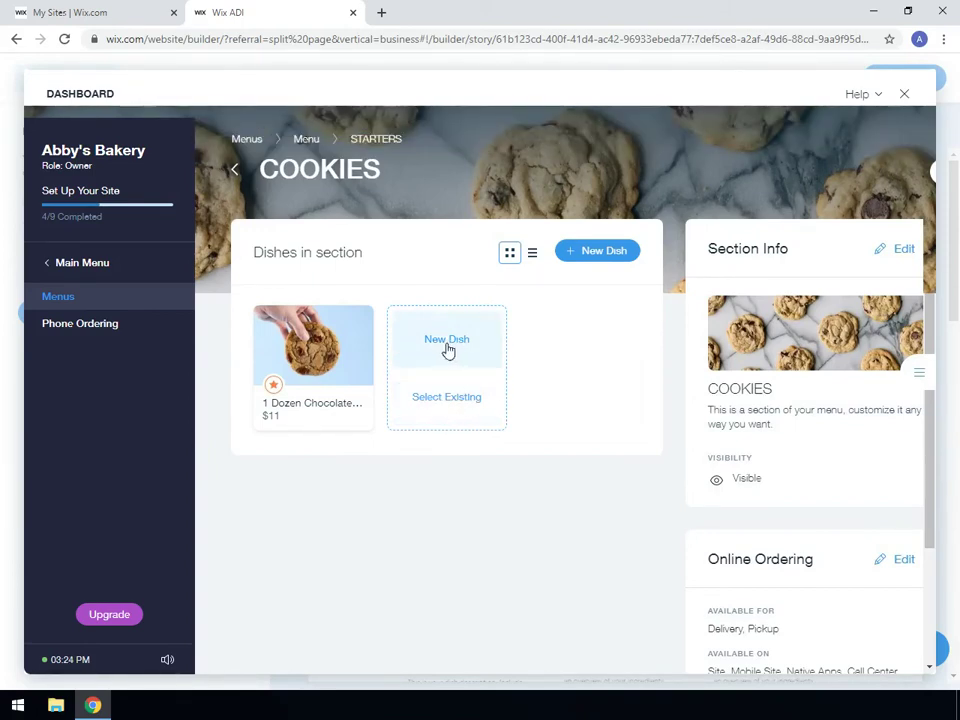
Add a new dish named "12 Chocolate Mint Cookies" with a mint cookie image and a price of $8 to the COOKIES section.
left_click(597, 258)
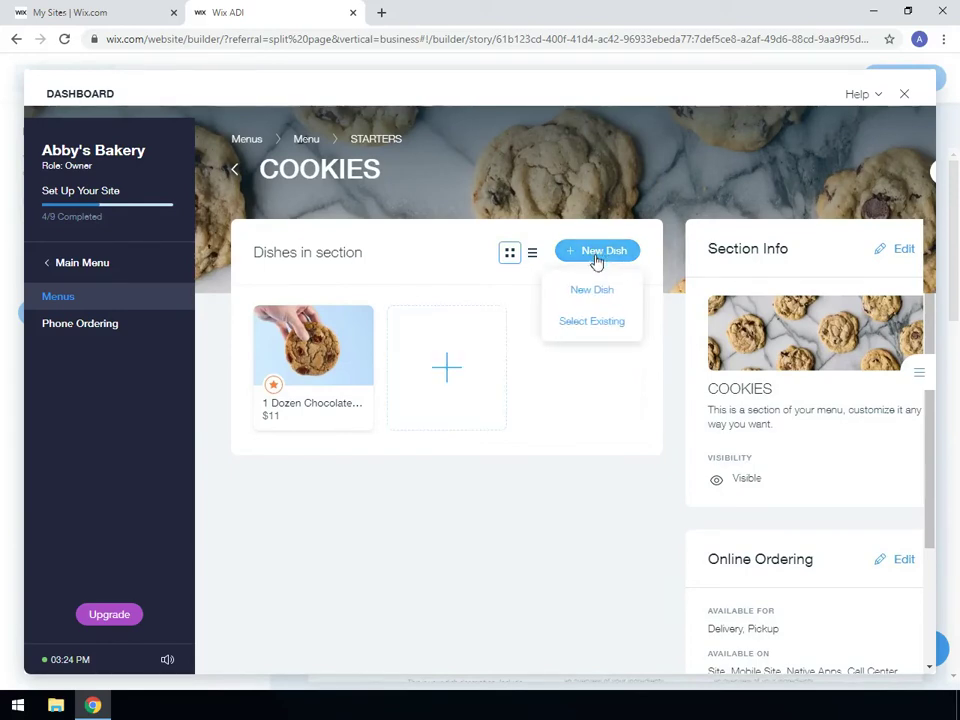
left_click(330, 456)
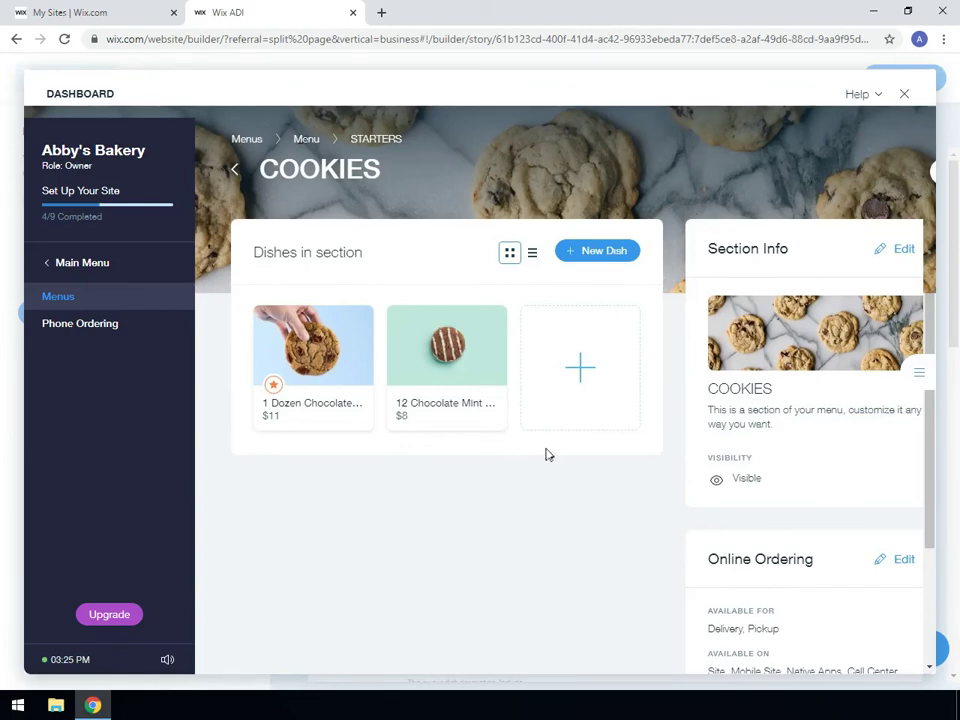
Close the dashboard and review the COOKIES section on the site's Menus page.
left_click(904, 95)
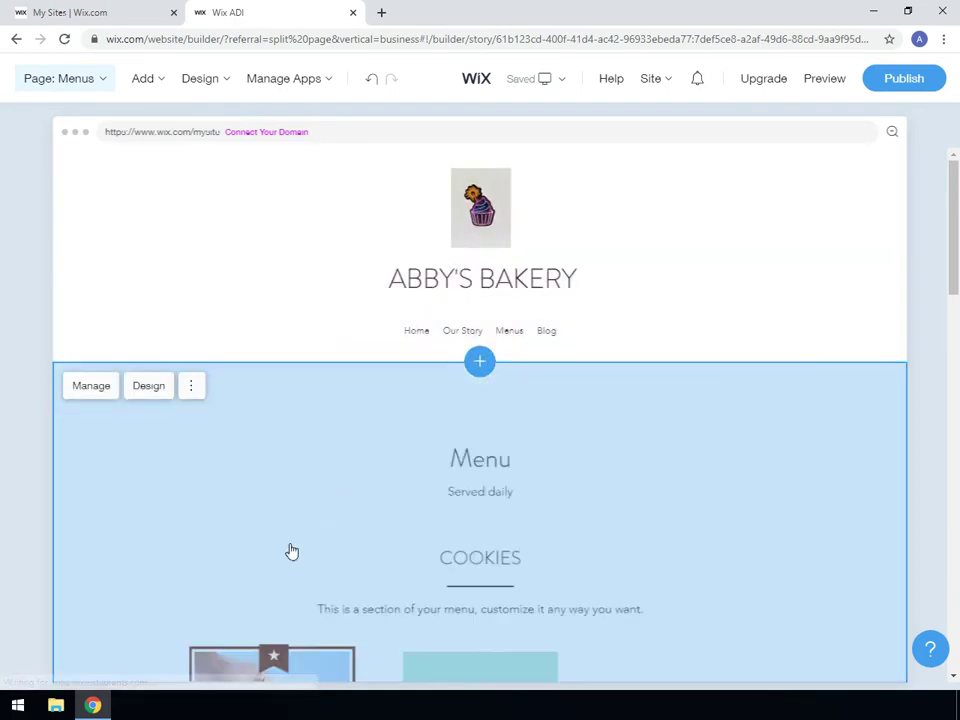
scroll(304, 676, "down", 3)
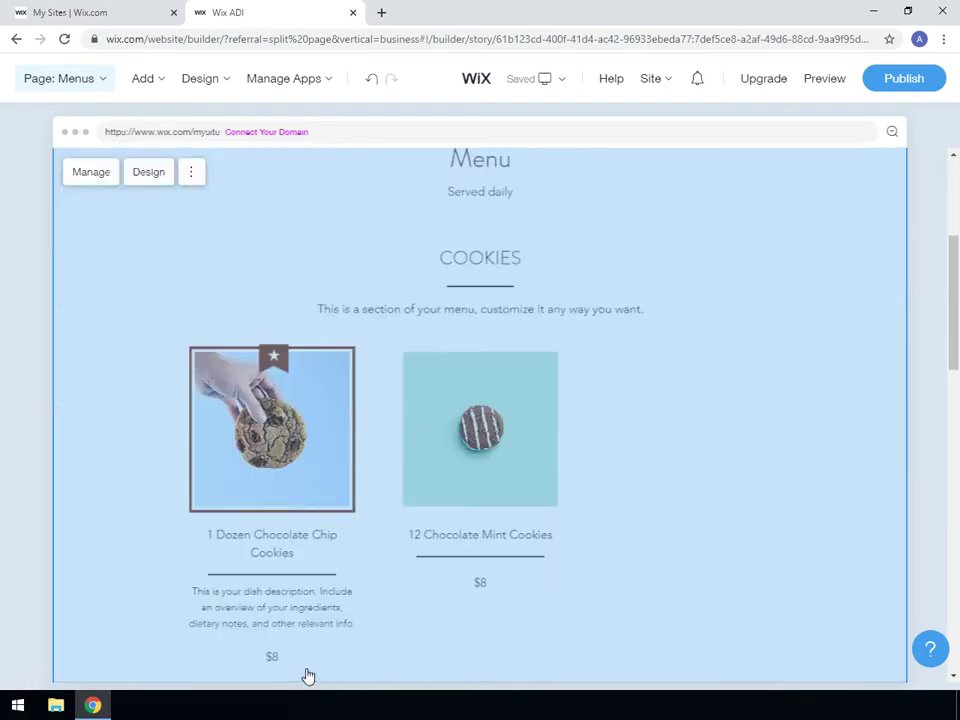
scroll(308, 677, "down", 1)
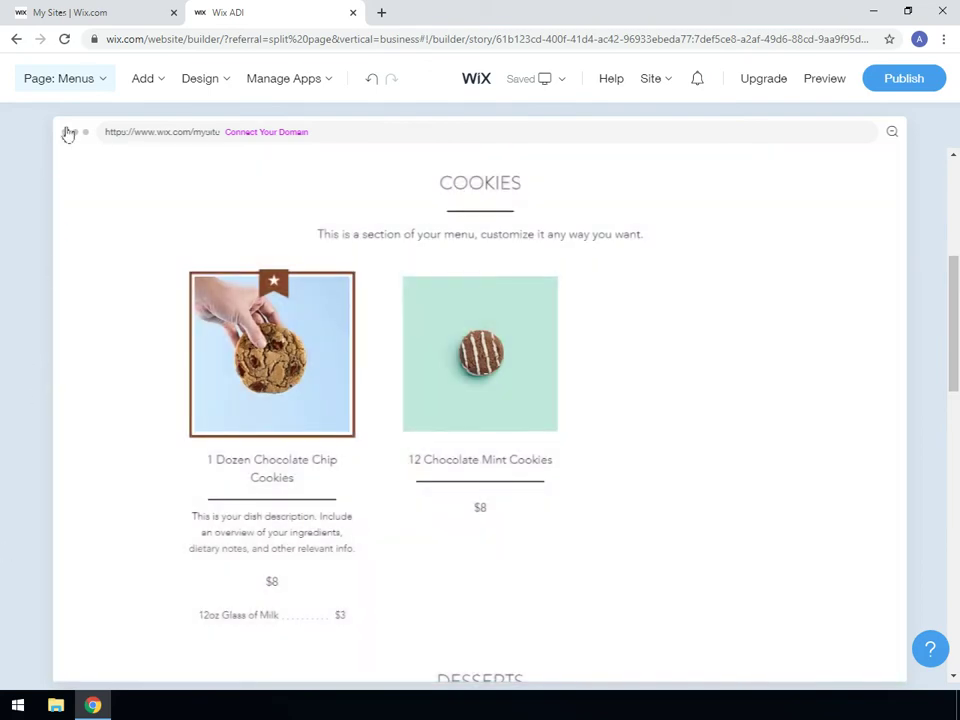
Switch to the Home page and look over its header, cupcake banner and opening hours.
left_click(84, 80)
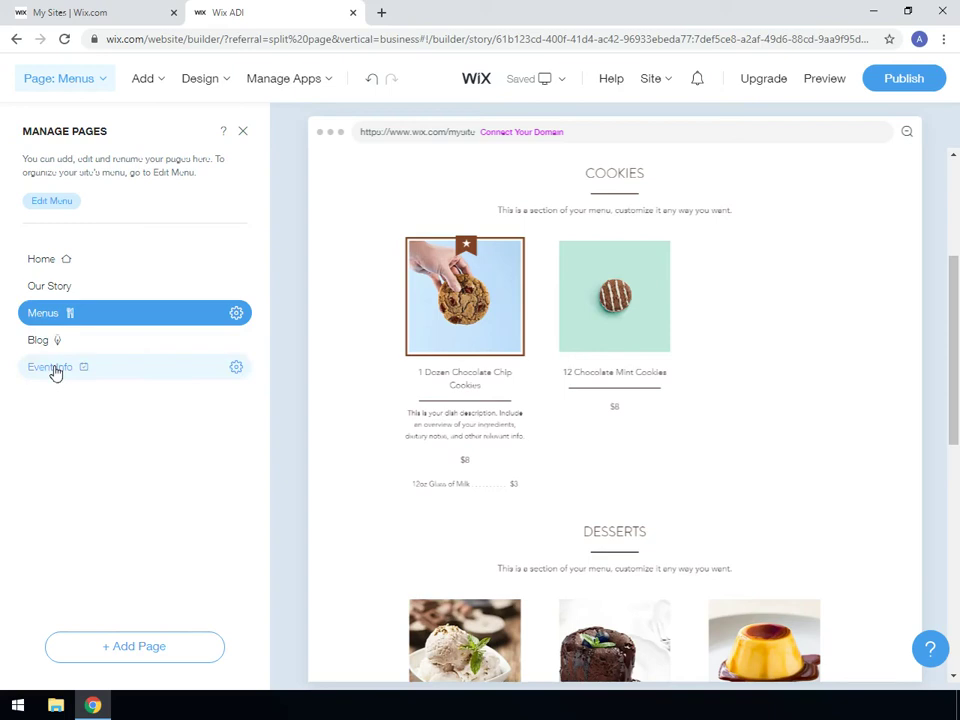
left_click(49, 263)
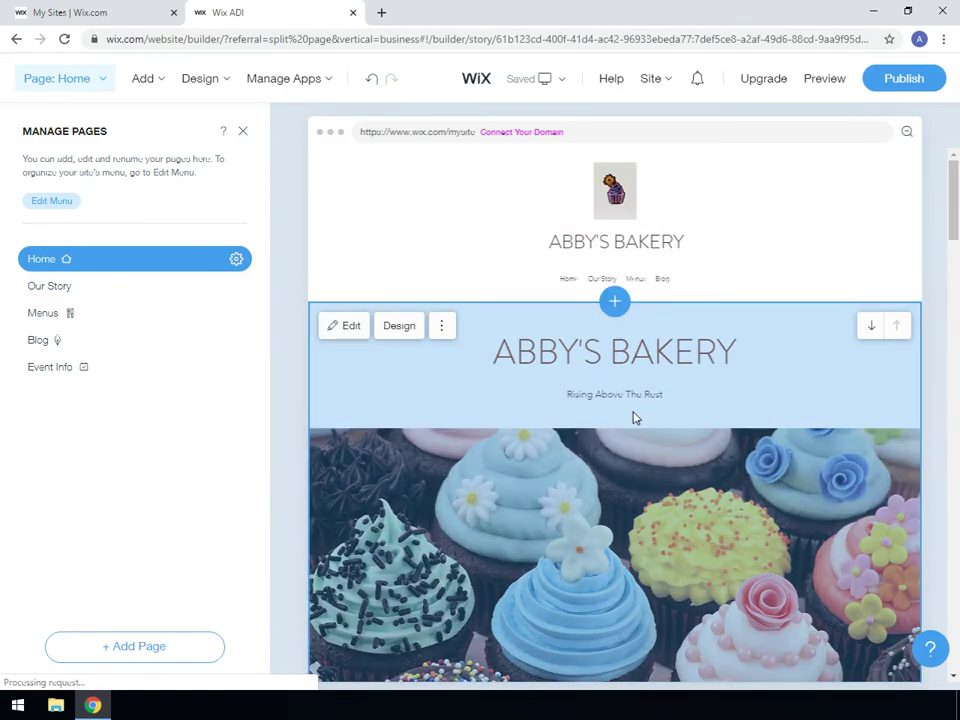
scroll(628, 530, "down", 1)
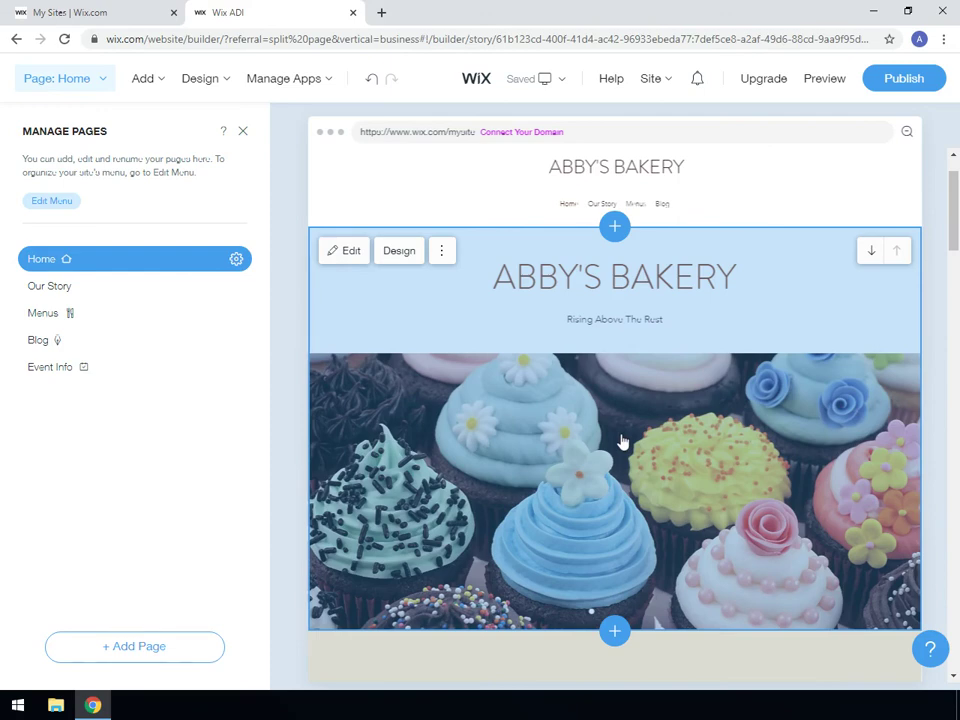
scroll(621, 441, "down", 3)
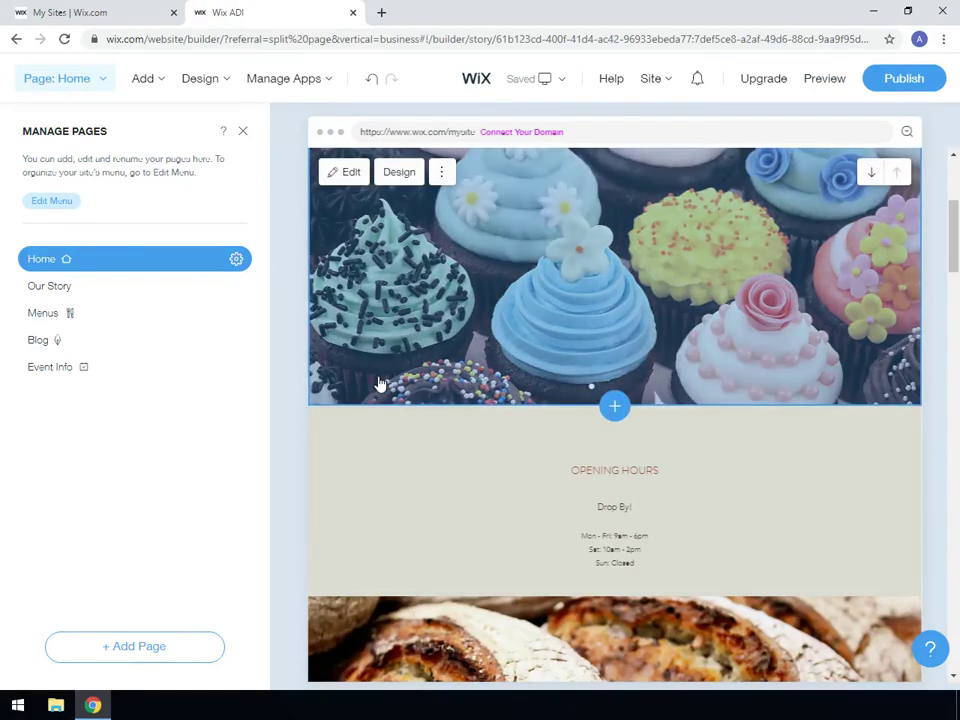
scroll(380, 384, "up", 3)
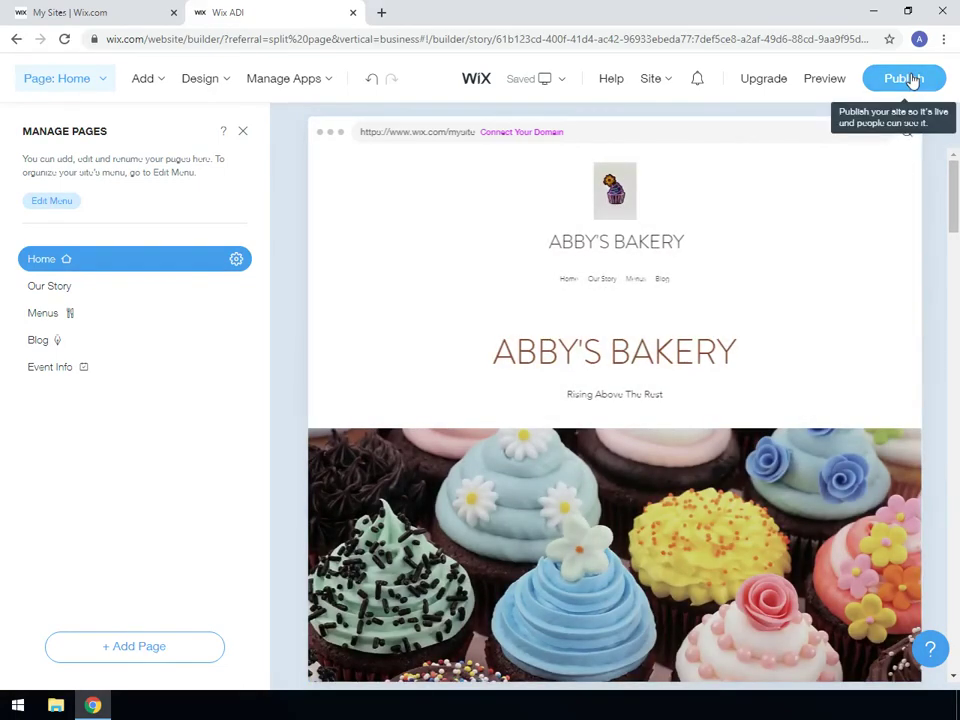
Start publishing the site and set the ending of its free Wix.com address to "abbysbakery".
left_click(908, 79)
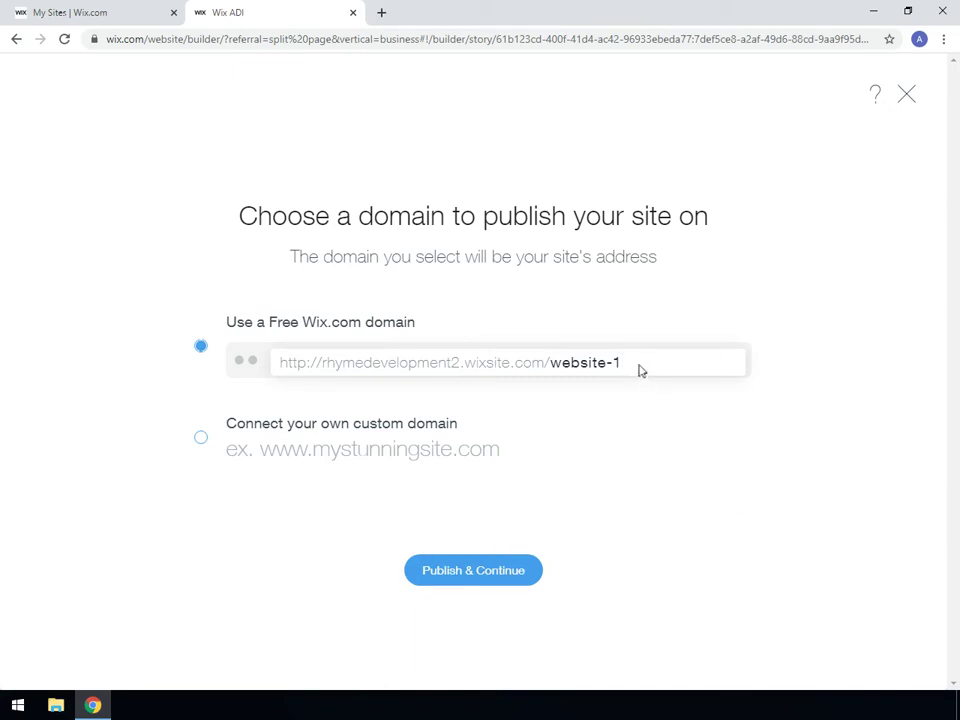
left_click_drag(624, 362, 549, 366)
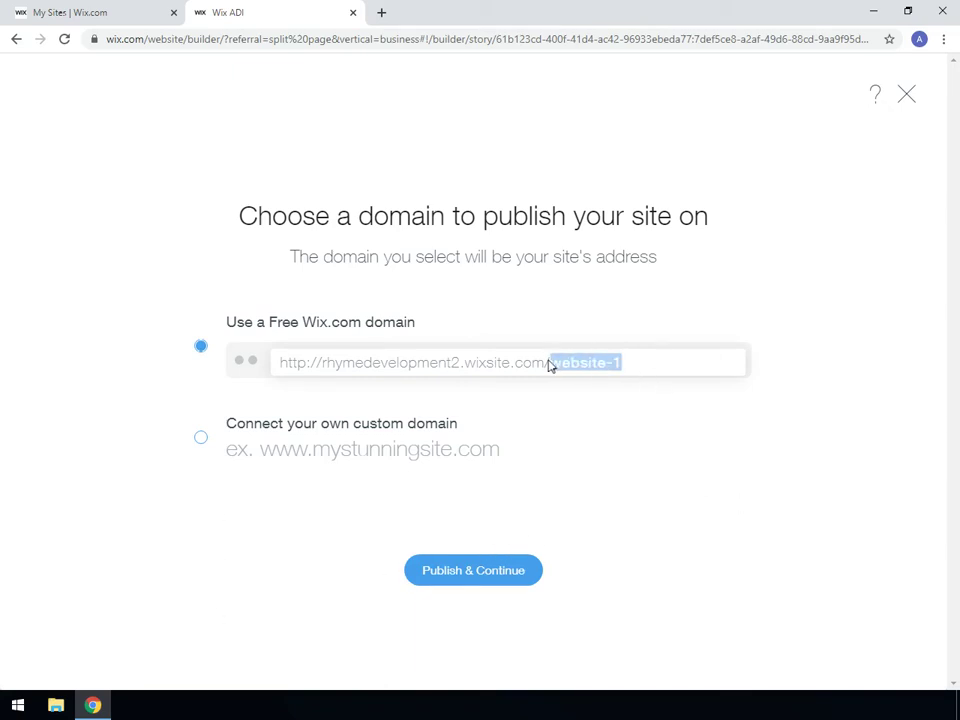
key("BackSpace")
type("abbys")
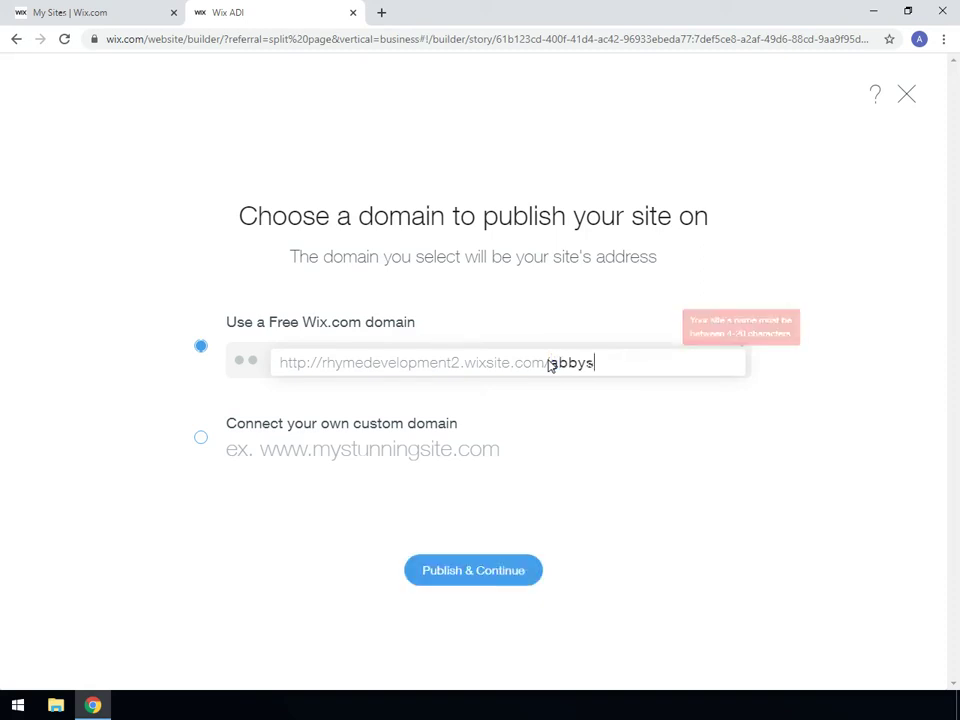
type("bakery")
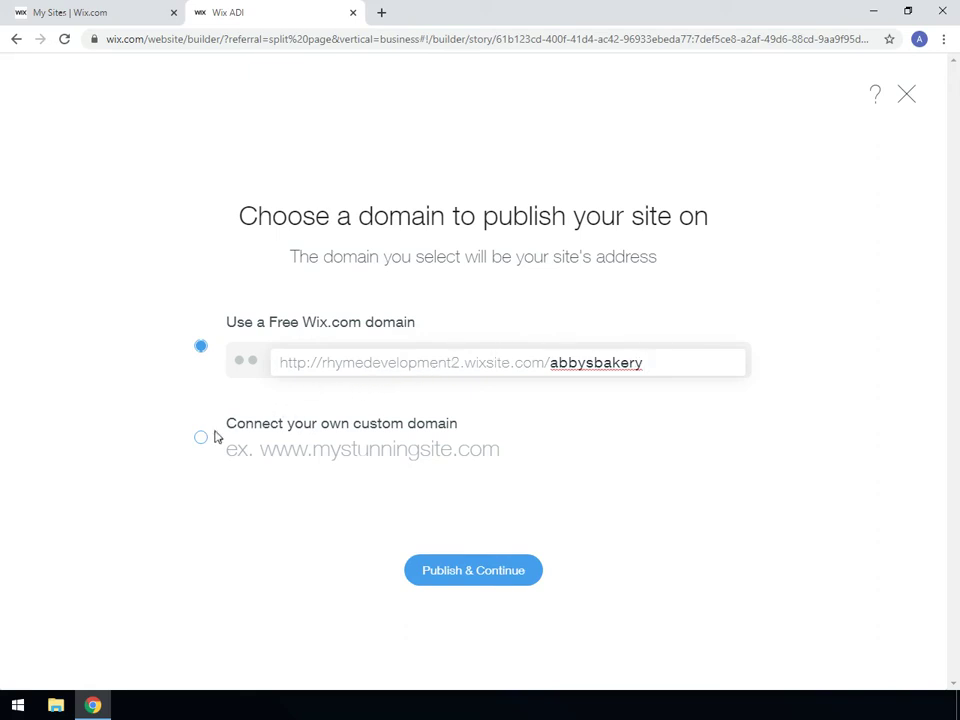
Choose the free Wix.com domain rather than a custom domain and publish the site.
left_click(722, 433)
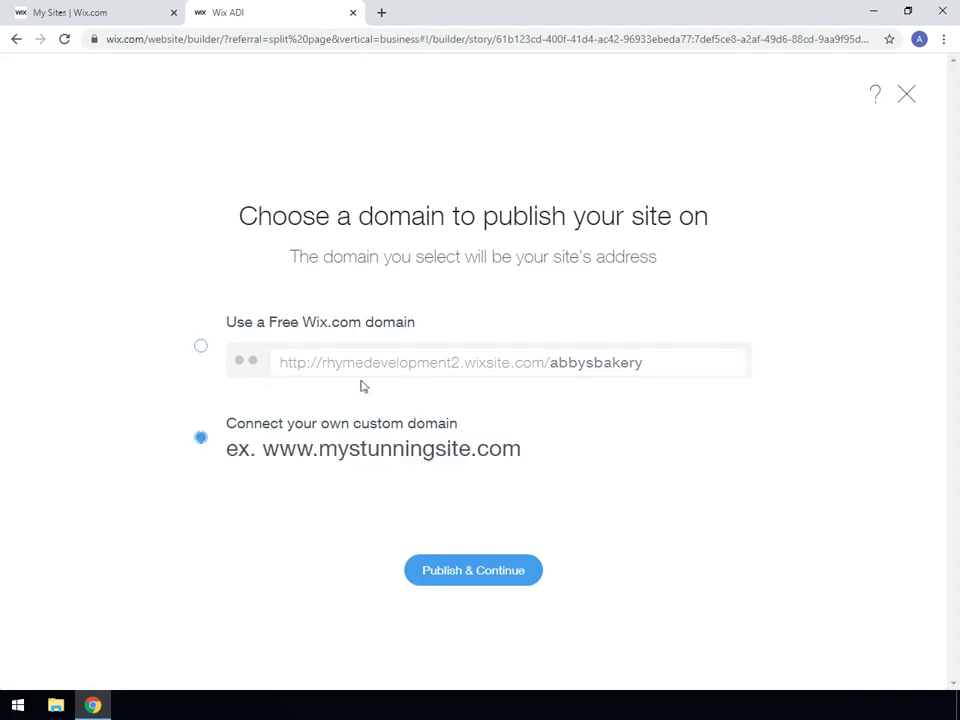
left_click(201, 347)
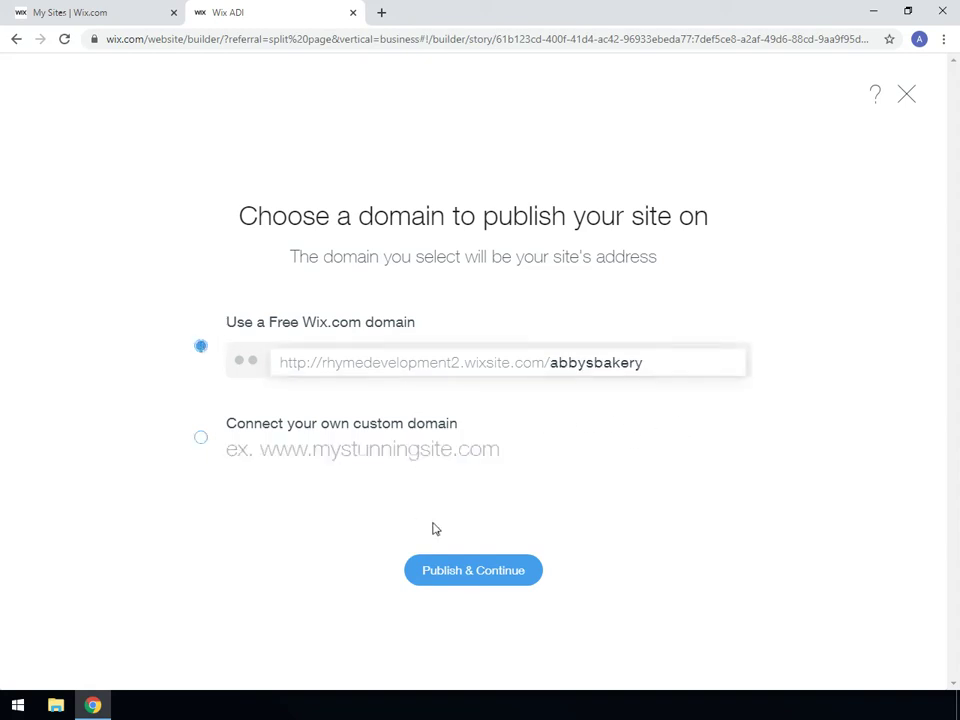
left_click(488, 576)
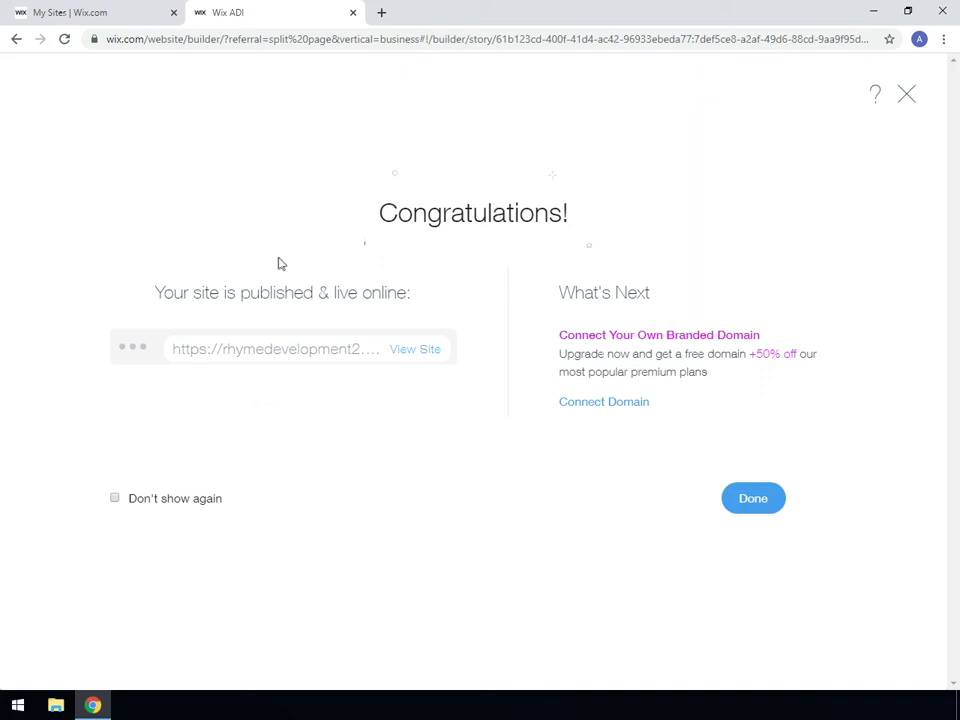
View the live site's home page, then return to the site builder and dismiss the publishing confirmation.
left_click(415, 355)
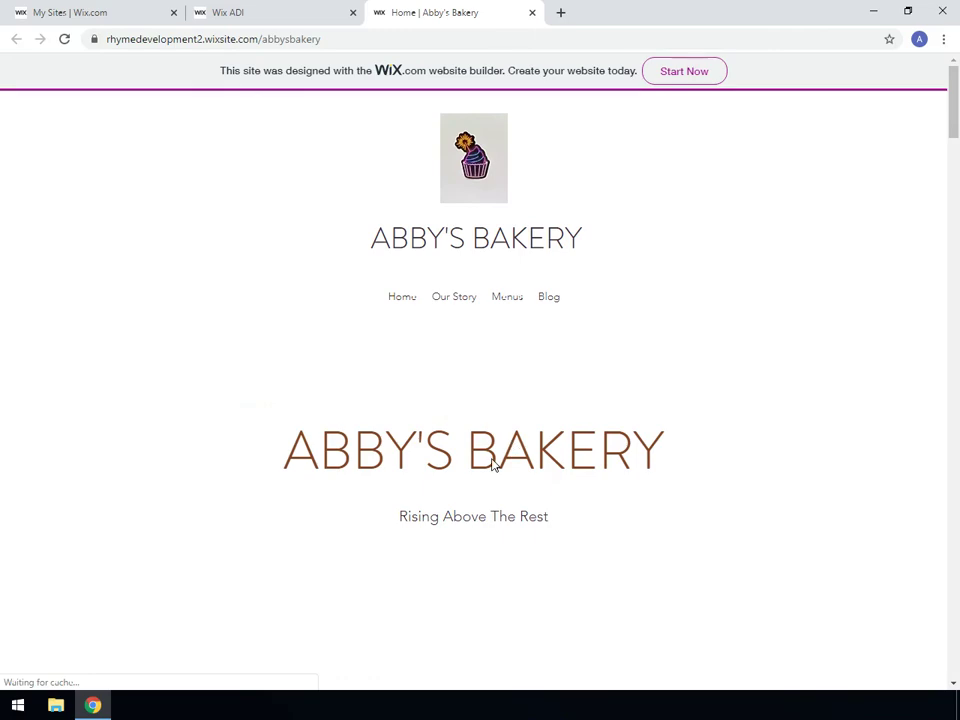
scroll(491, 456, "down", 5)
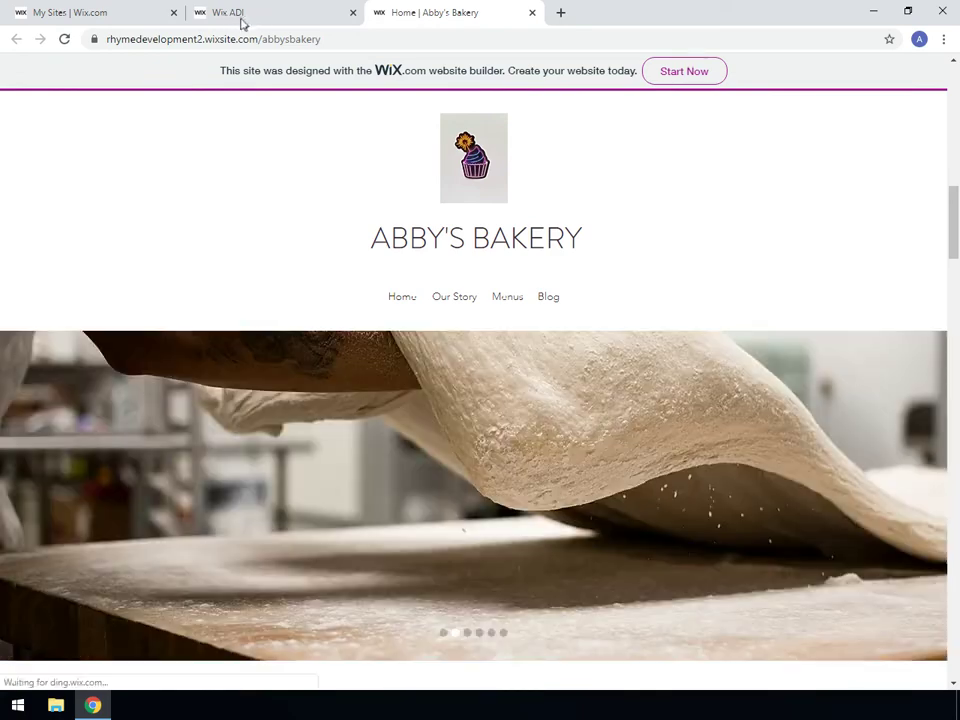
left_click(242, 18)
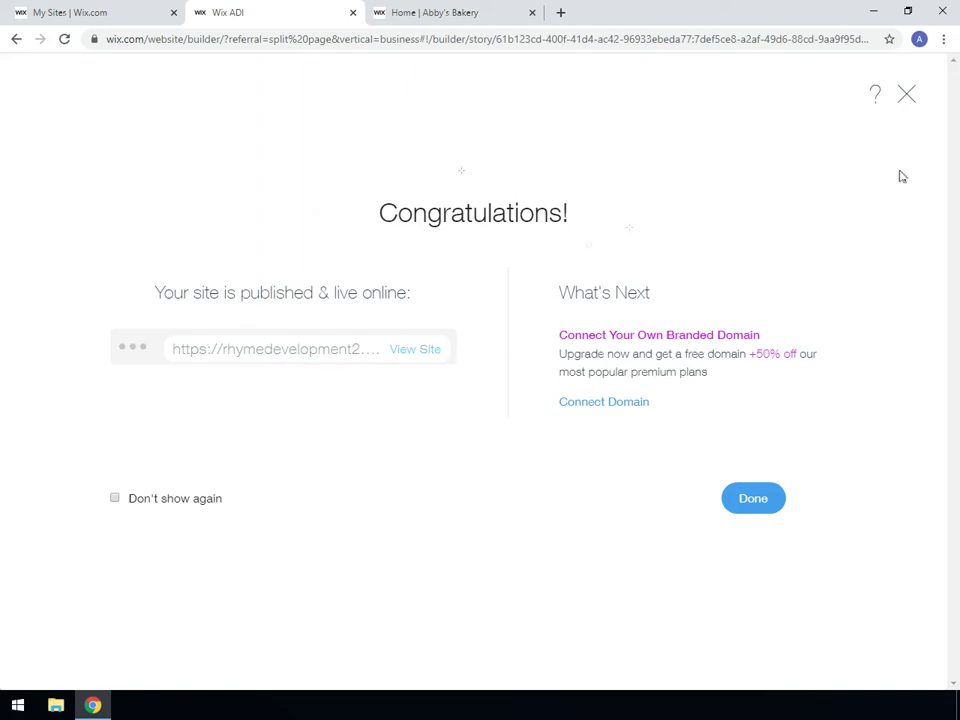
left_click(908, 93)
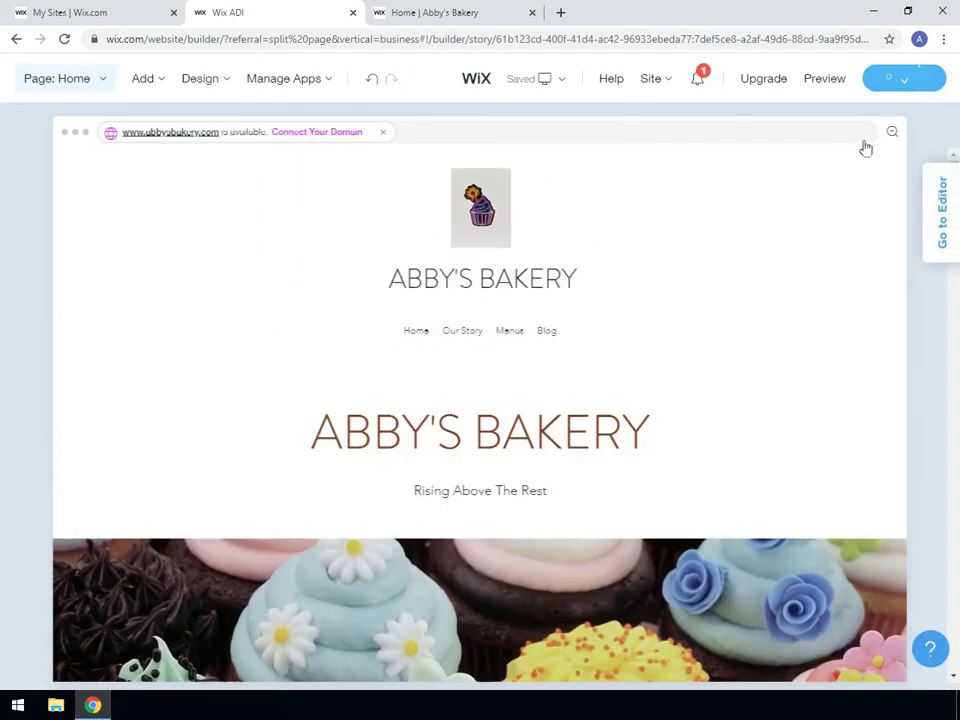